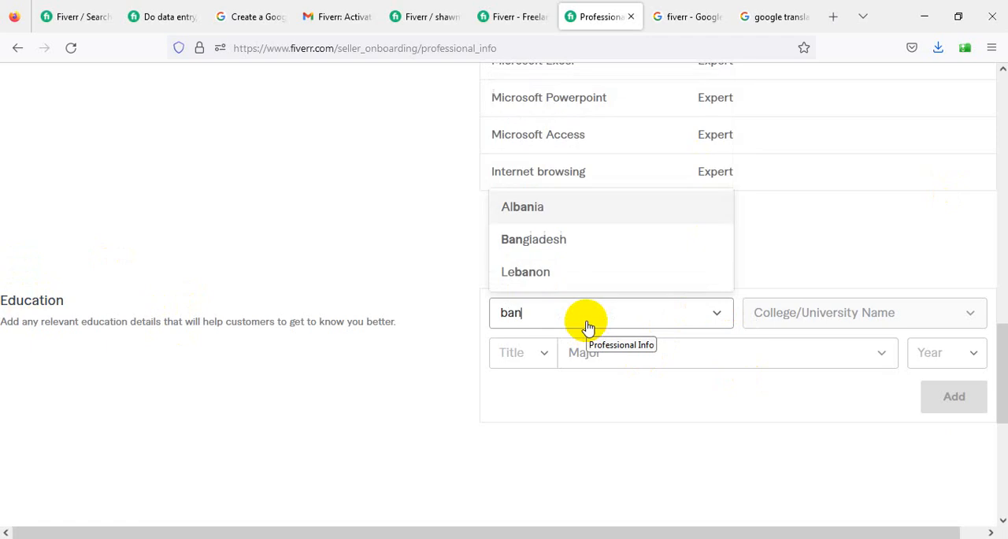
Set the education country to Bangladesh and the college to Feni Government college
{"action": "left_click", "coordinate": [613, 277]}
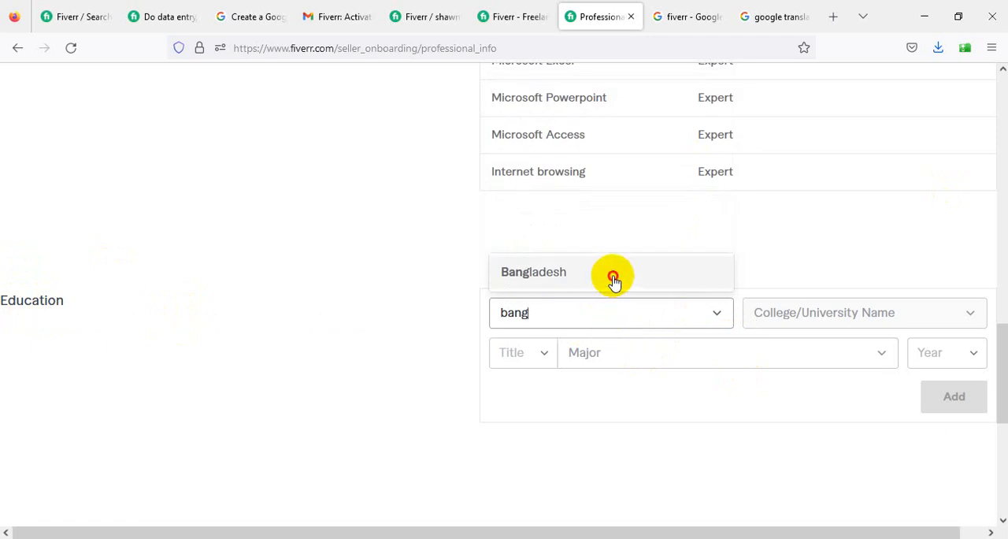
{"action": "left_click", "coordinate": [776, 311]}
{"action": "type", "text": "feni"}
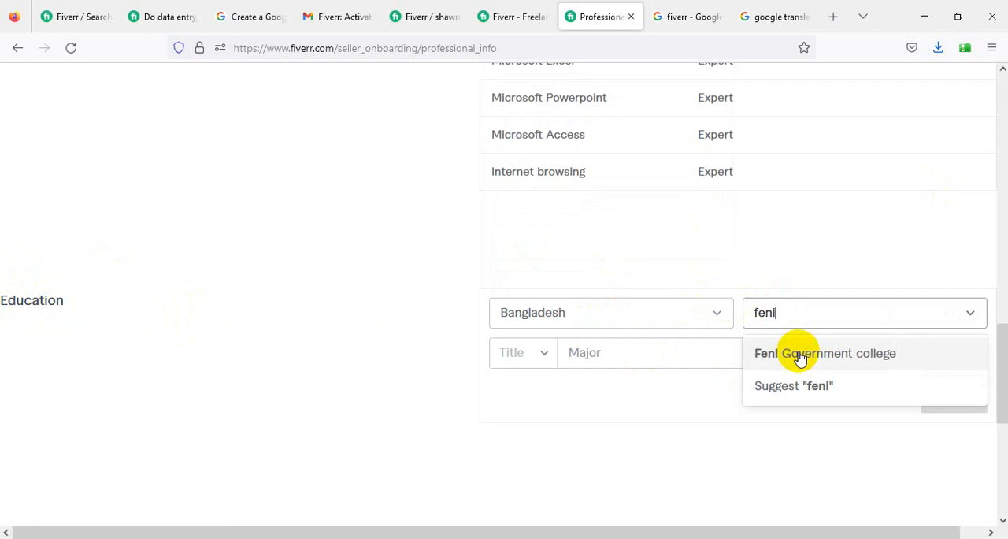
{"action": "left_click", "coordinate": [800, 356]}
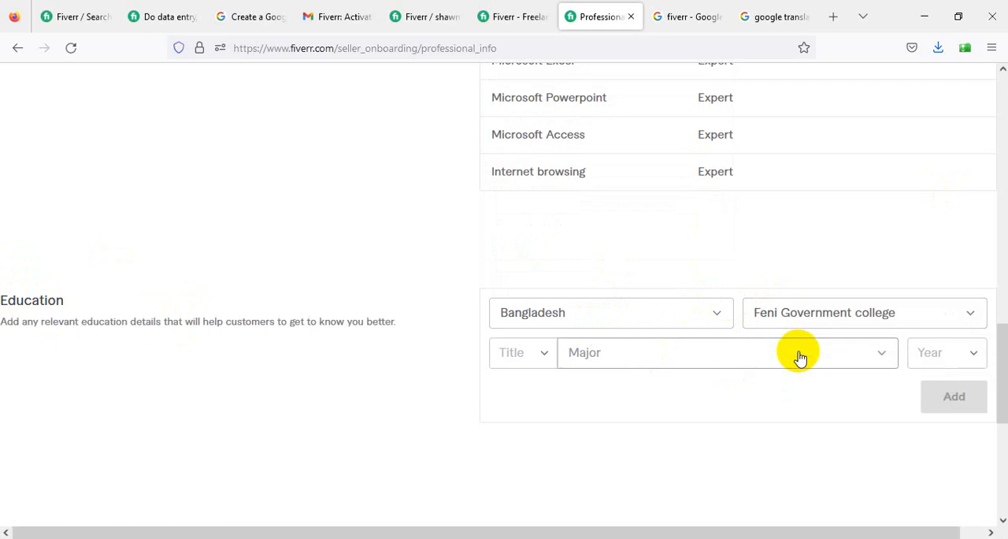
Set the degree title of the education entry to M.B.A
{"action": "left_click", "coordinate": [543, 361]}
{"action": "scroll", "coordinate": [551, 259], "scroll_direction": "down", "scroll_amount": 2}
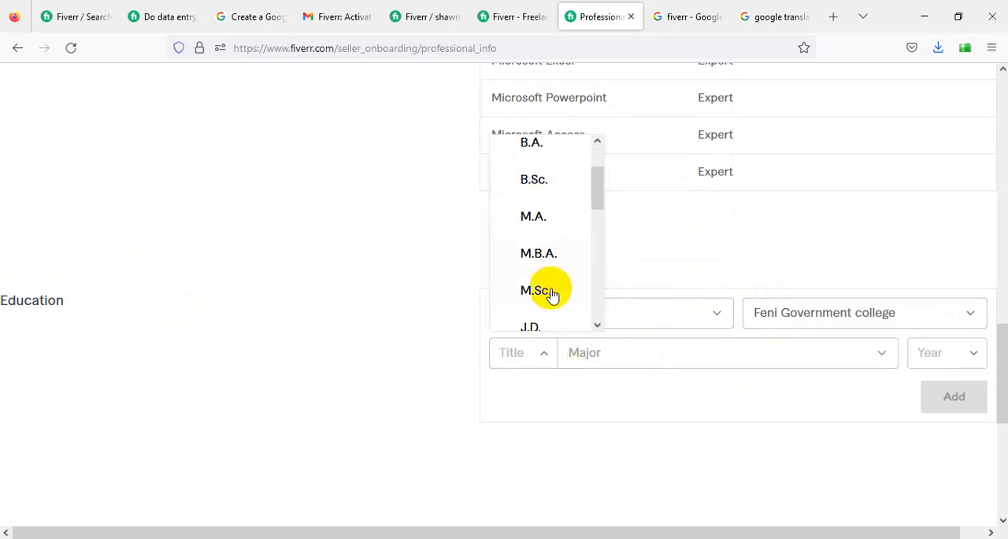
{"action": "scroll", "coordinate": [544, 228], "scroll_direction": "down", "scroll_amount": 1}
{"action": "scroll", "coordinate": [535, 292], "scroll_direction": "down", "scroll_amount": 6}
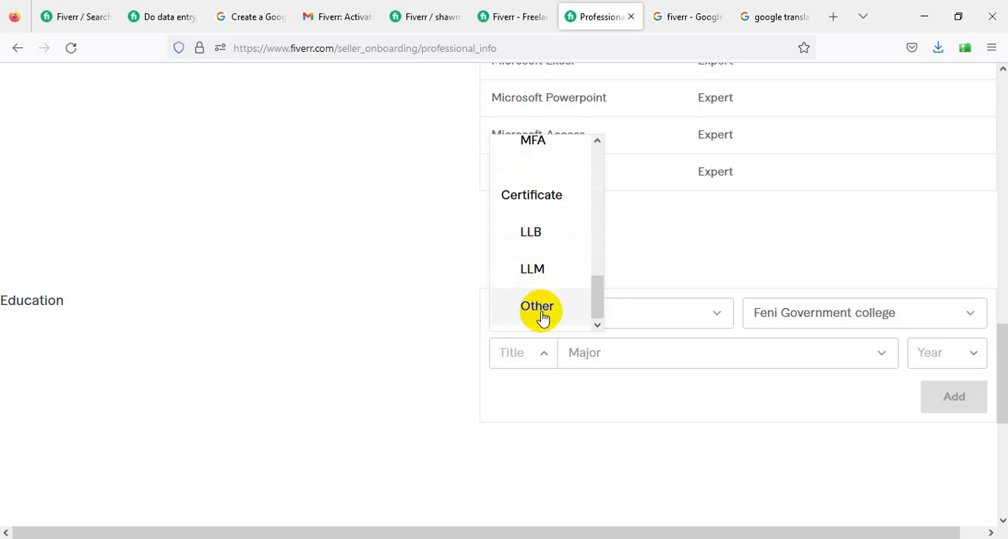
{"action": "scroll", "coordinate": [539, 317], "scroll_direction": "up", "scroll_amount": 7}
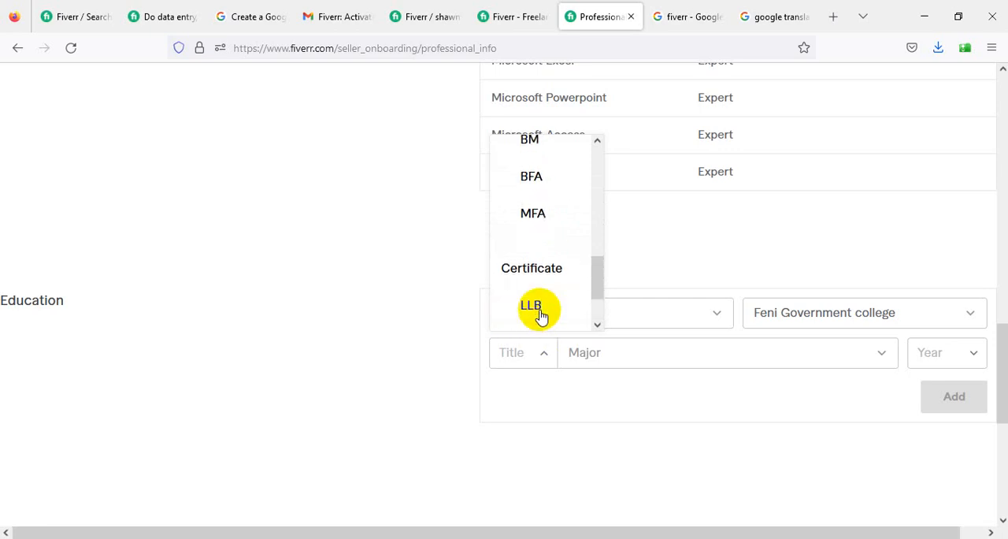
{"action": "left_click", "coordinate": [551, 270]}
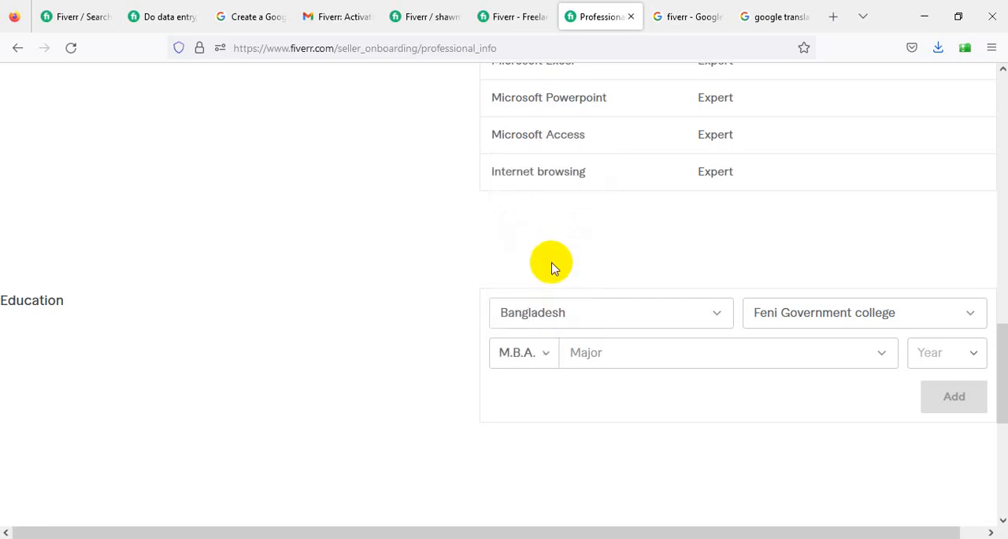
{"action": "left_click", "coordinate": [744, 347]}
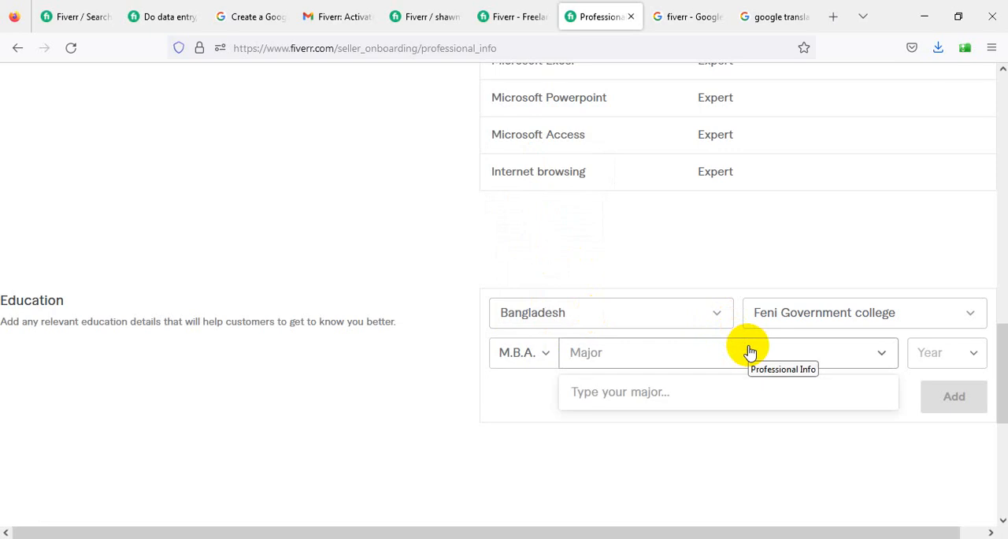
{"action": "type", "text": "masters"}
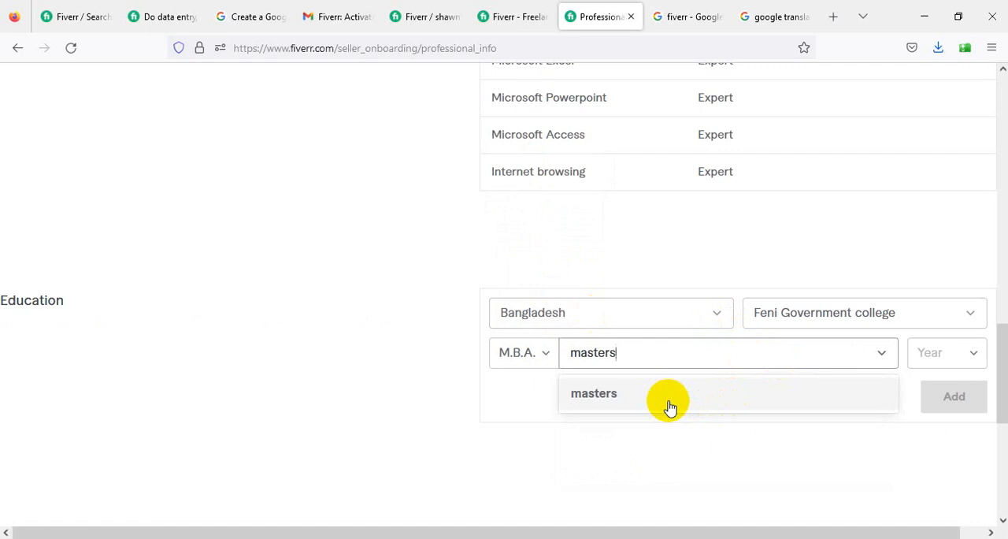
{"action": "key", "text": "BackSpace"}
{"action": "key", "text": "BackSpace"}
{"action": "key", "text": "BackSpace"}
{"action": "key", "text": "BackSpace"}
{"action": "key", "text": "BackSpace"}
{"action": "key", "text": "BackSpace"}
{"action": "key", "text": "BackSpace"}
{"action": "type", "text": "di"}
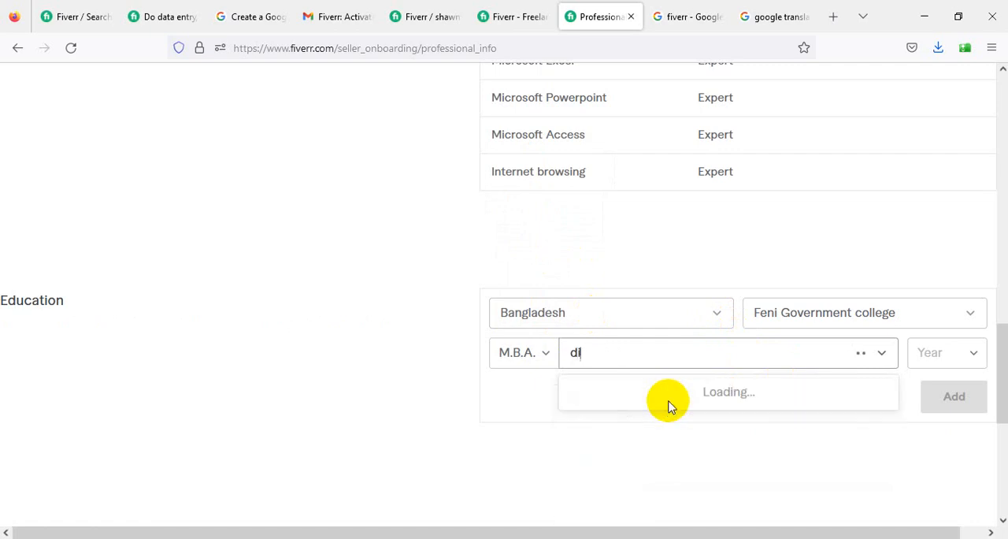
{"action": "type", "text": "ploma"}
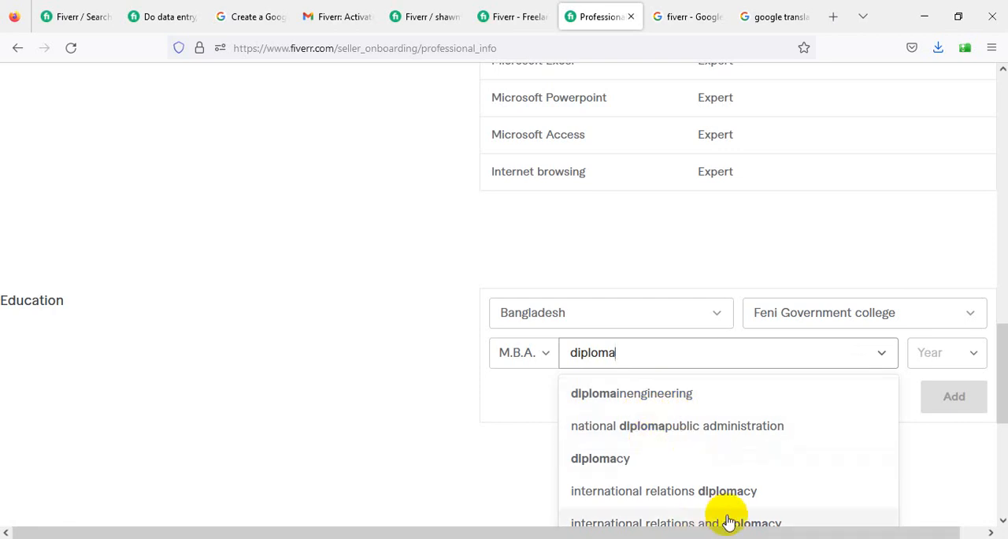
Replace the text in the education entry's major with "master" and choose the suggestion "master degree"
{"action": "key", "text": "BackSpace"}
{"action": "key", "text": "BackSpace"}
{"action": "key", "text": "BackSpace"}
{"action": "key", "text": "BackSpace"}
{"action": "key", "text": "BackSpace"}
{"action": "key", "text": "BackSpace"}
{"action": "key", "text": "BackSpace"}
{"action": "type", "text": "master"}
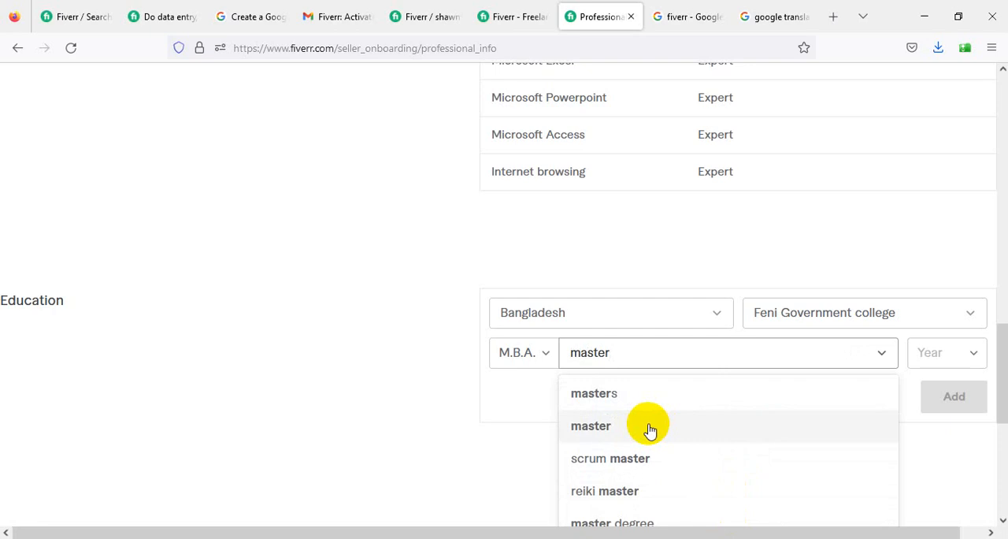
{"action": "left_click", "coordinate": [632, 524]}
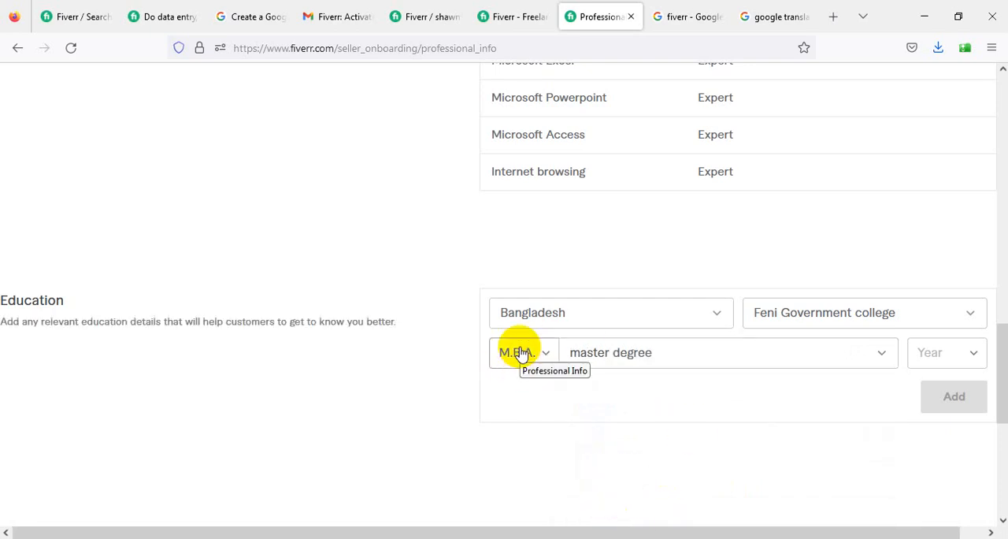
Set the graduation year to 2019 and add the education entry to the profile
{"action": "left_click", "coordinate": [957, 354]}
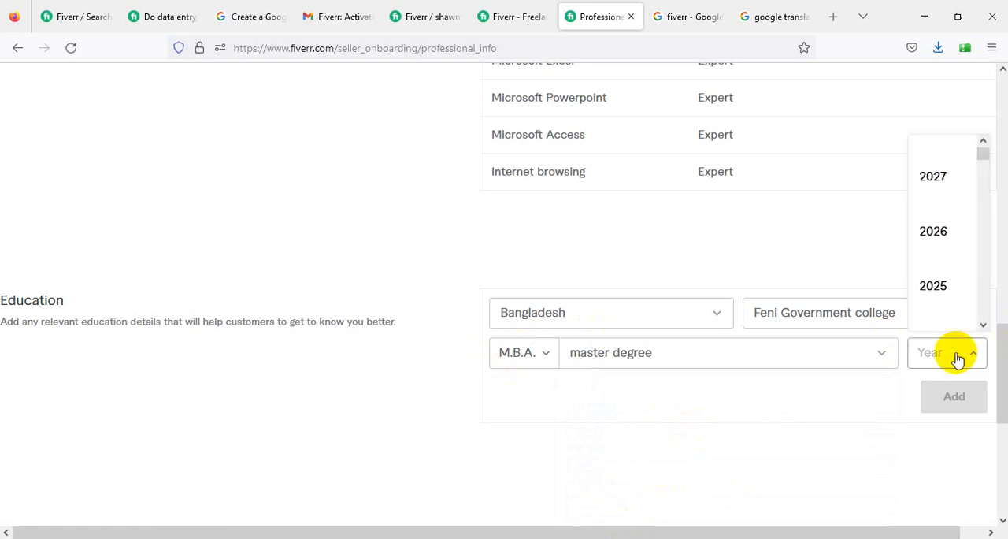
{"action": "scroll", "coordinate": [952, 241], "scroll_direction": "up", "scroll_amount": 5}
{"action": "scroll", "coordinate": [952, 241], "scroll_direction": "down", "scroll_amount": 2}
{"action": "scroll", "coordinate": [961, 461], "scroll_direction": "down", "scroll_amount": 2}
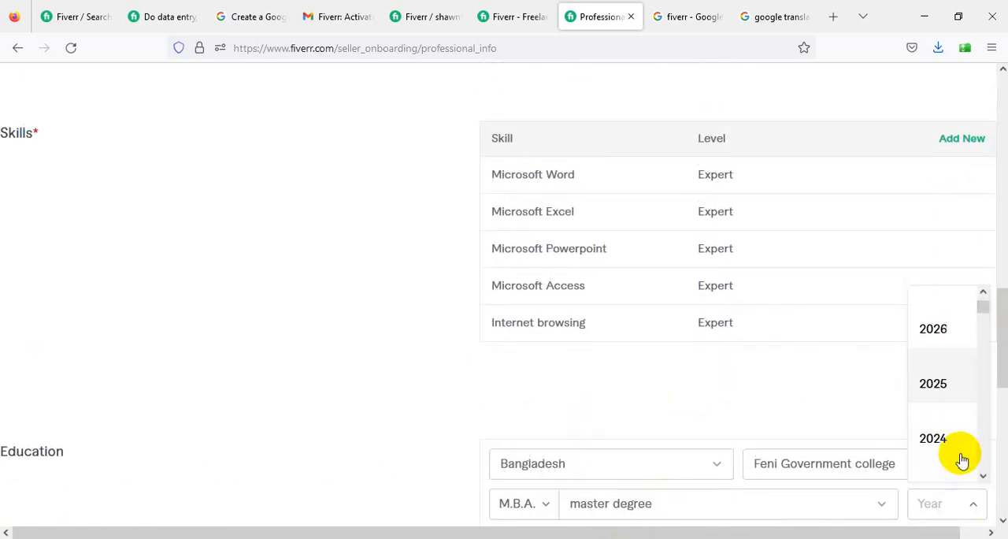
{"action": "scroll", "coordinate": [955, 429], "scroll_direction": "down", "scroll_amount": 3}
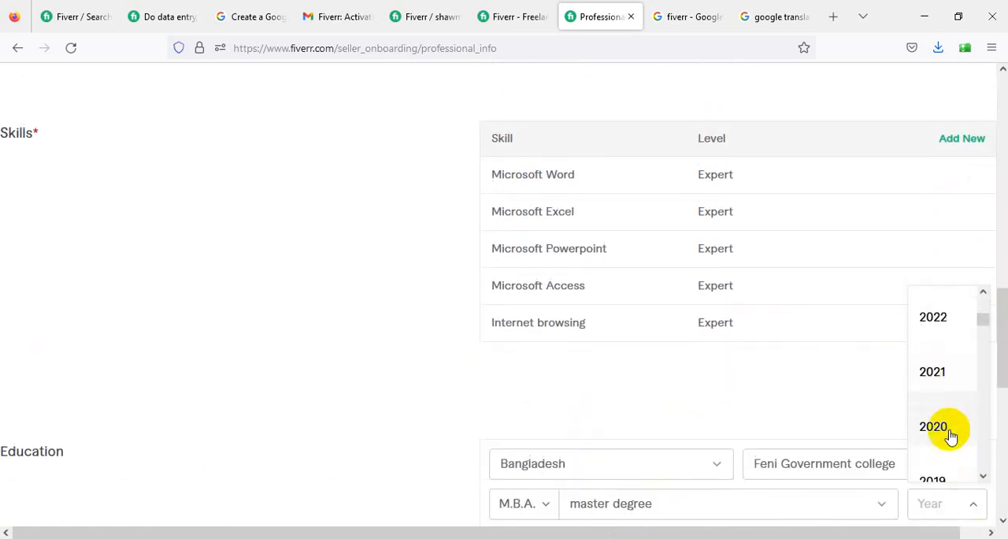
{"action": "scroll", "coordinate": [951, 439], "scroll_direction": "down", "scroll_amount": 1}
{"action": "left_click", "coordinate": [952, 429]}
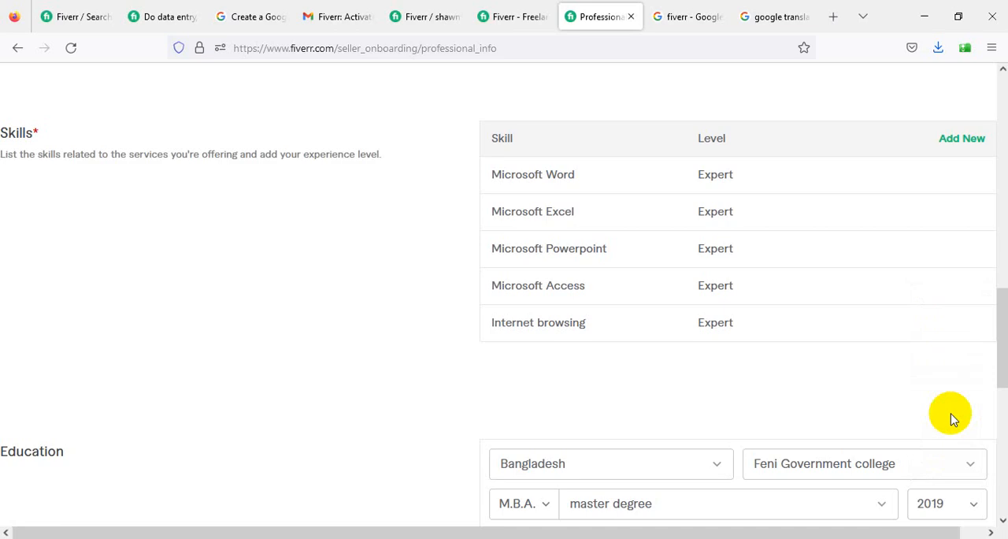
{"action": "scroll", "coordinate": [952, 419], "scroll_direction": "down", "scroll_amount": 2}
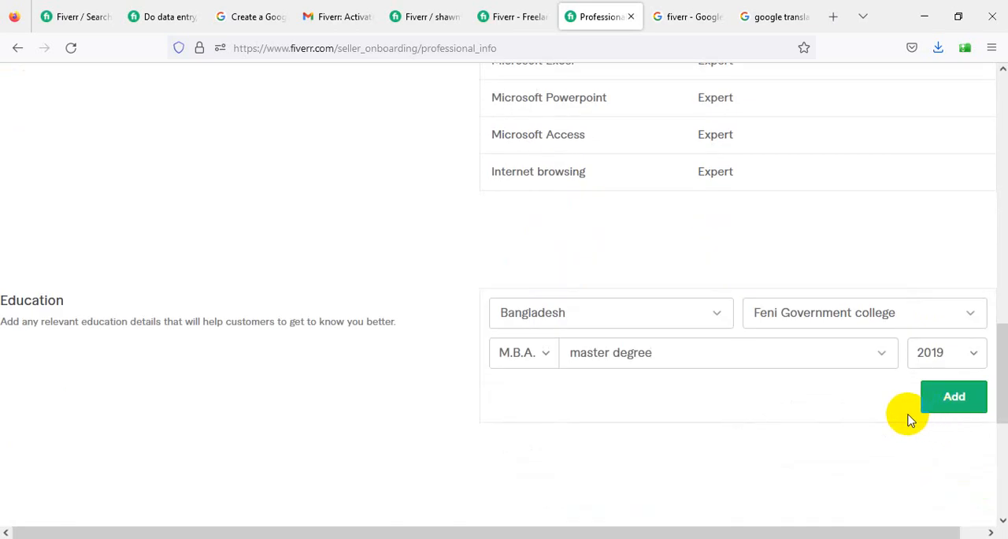
{"action": "left_click", "coordinate": [956, 397]}
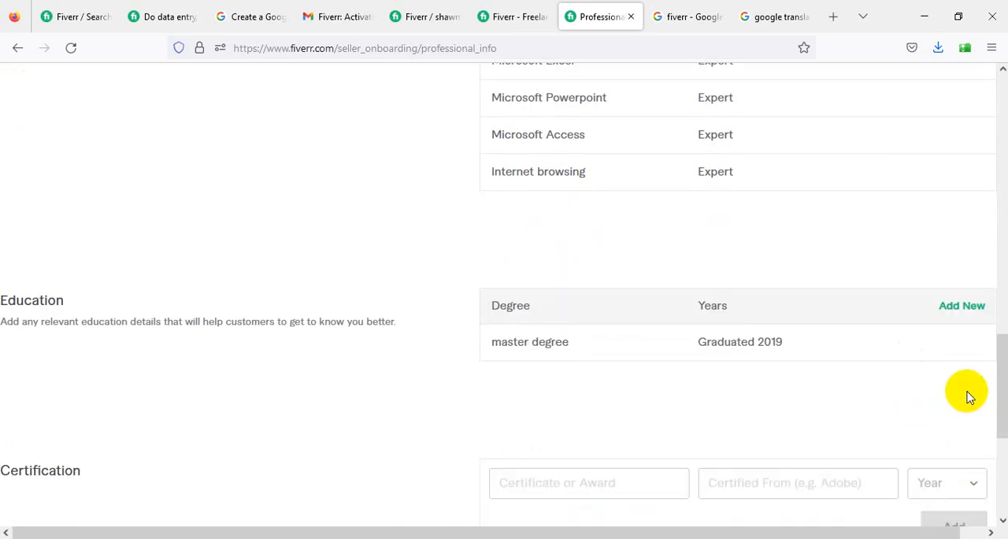
{"action": "left_click", "coordinate": [968, 309]}
{"action": "left_click", "coordinate": [540, 349]}
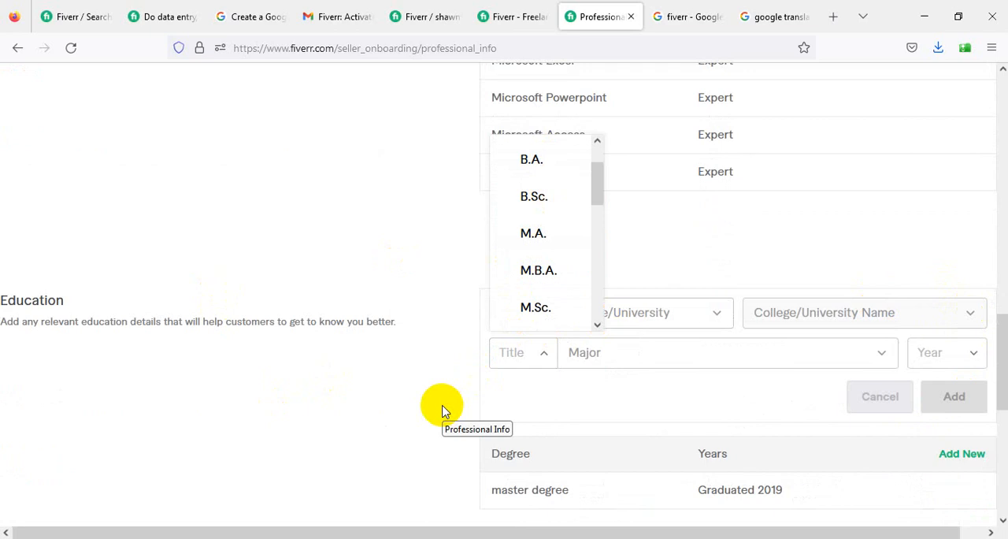
{"action": "left_click", "coordinate": [416, 386]}
Enter "Microsoft Office Management" as the certificate or award name in the Certification section
{"action": "scroll", "coordinate": [417, 387], "scroll_direction": "down", "scroll_amount": 4}
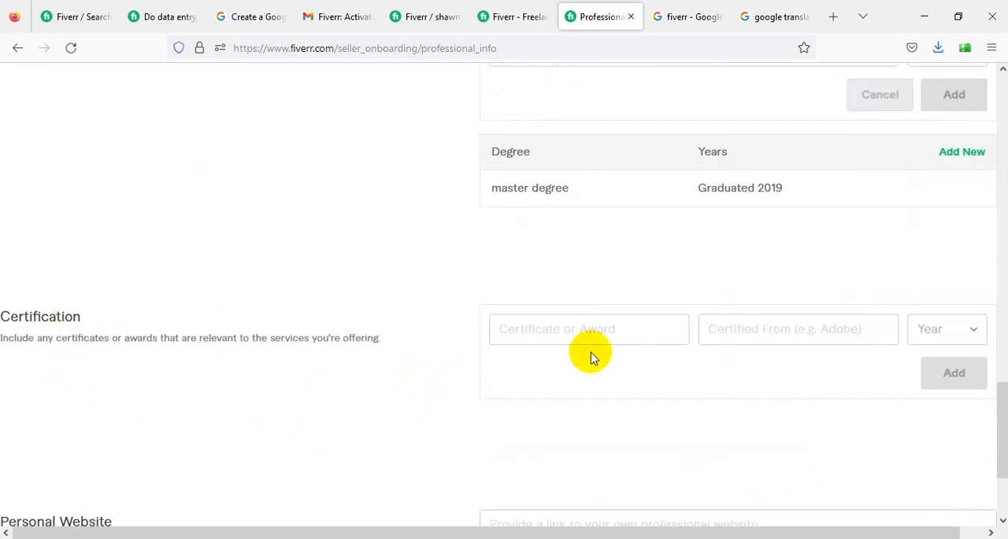
{"action": "left_click", "coordinate": [590, 331]}
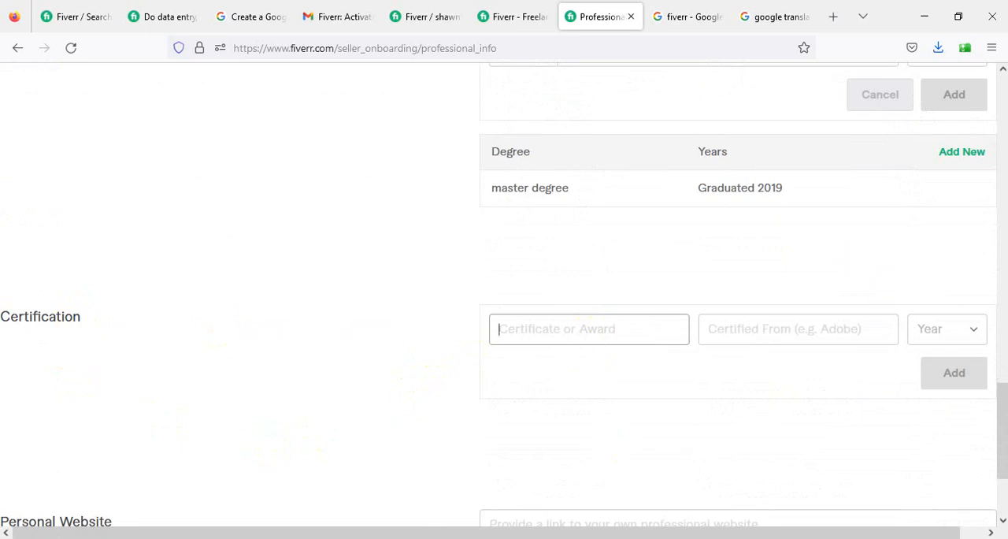
{"action": "type", "text": "W"}
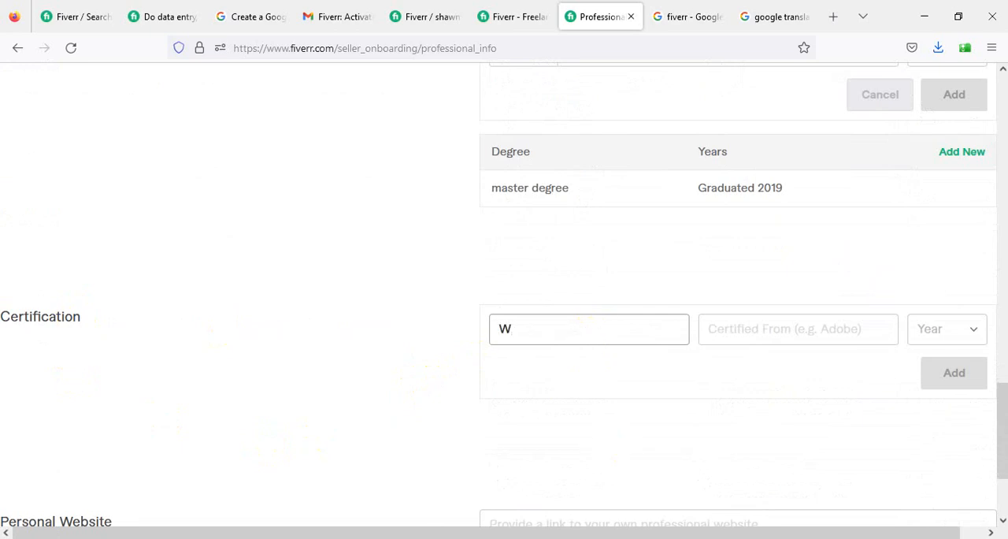
{"action": "key", "text": "BackSpace"}
{"action": "type", "text": "Microsoft Of"}
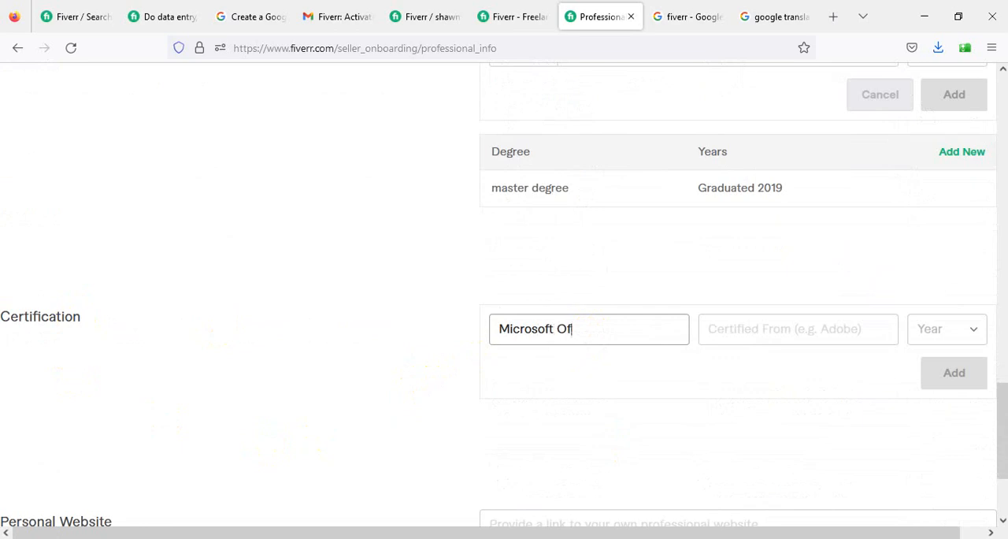
{"action": "type", "text": "fice Management"}
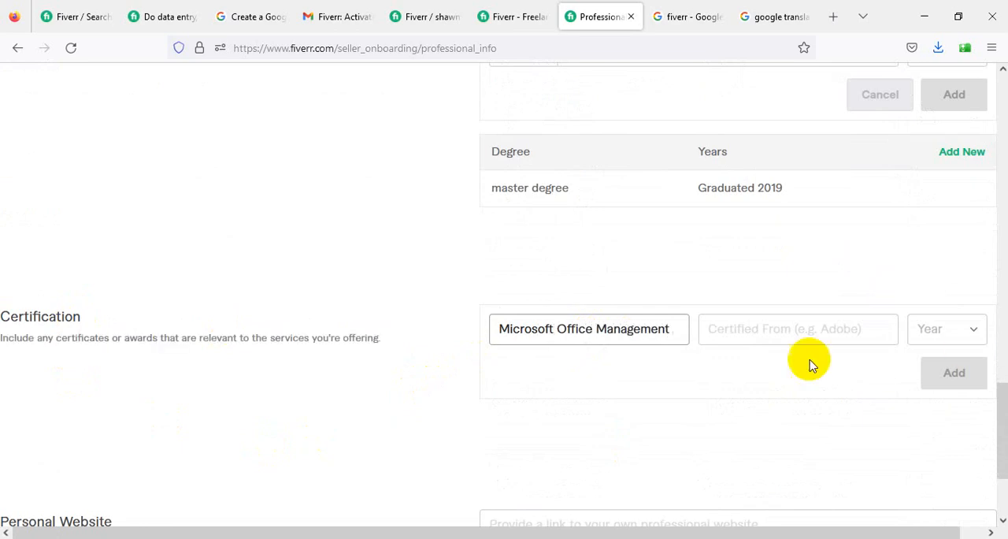
Enter "Bangladesh Ansar & VDP" as the organisation the certificate comes from
{"action": "left_click", "coordinate": [806, 330]}
{"action": "type", "text": "Ba"}
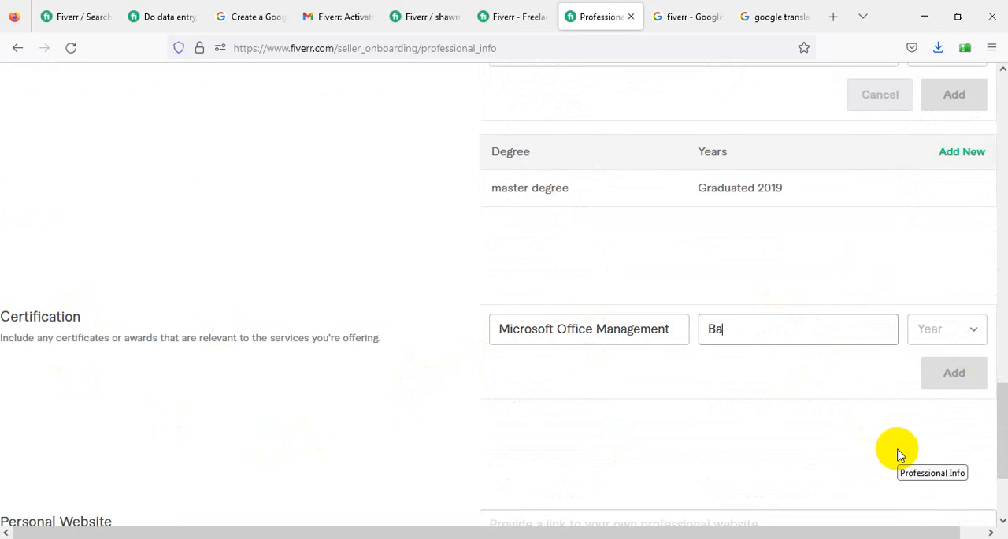
{"action": "type", "text": "ngladesh Ansar"}
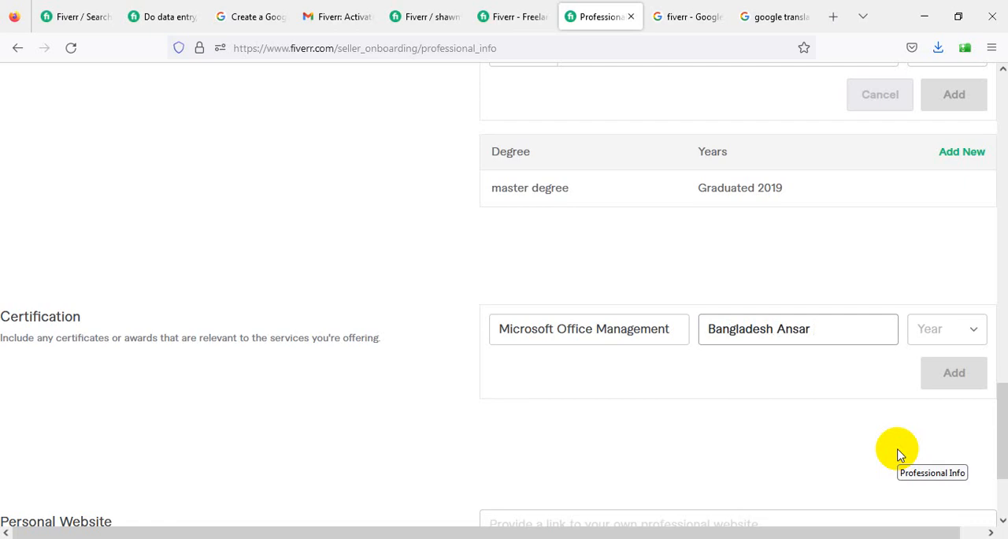
{"action": "type", "text": " & VDP"}
Set the certificate's year to 2021 and add the certification to the profile
{"action": "left_click", "coordinate": [963, 331]}
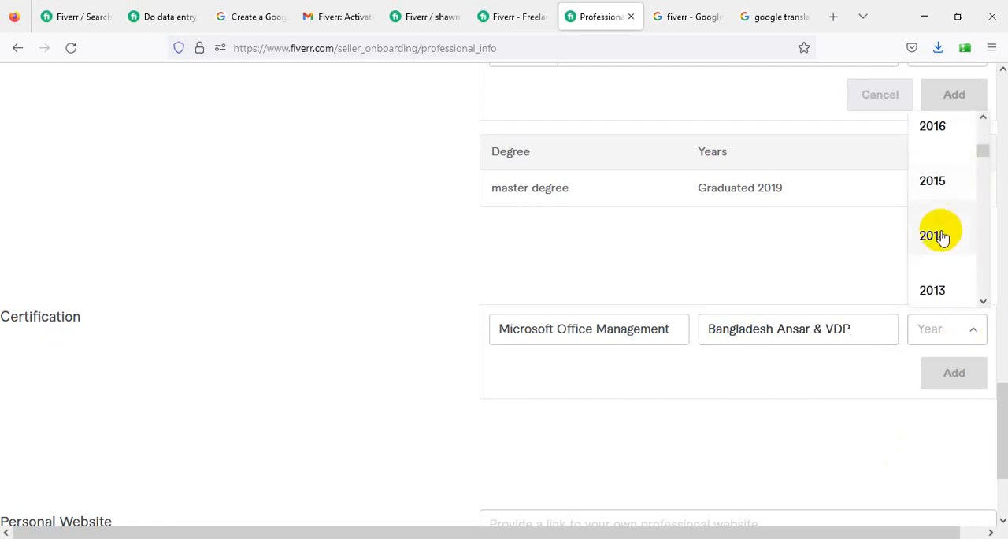
{"action": "scroll", "coordinate": [941, 236], "scroll_direction": "down", "scroll_amount": 2}
{"action": "scroll", "coordinate": [941, 240], "scroll_direction": "up", "scroll_amount": 6}
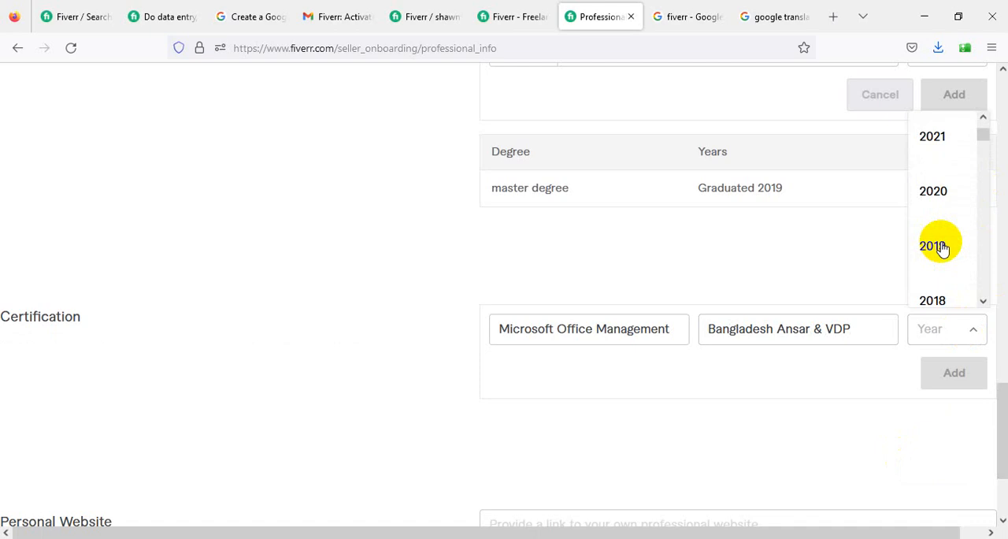
{"action": "left_click", "coordinate": [958, 149]}
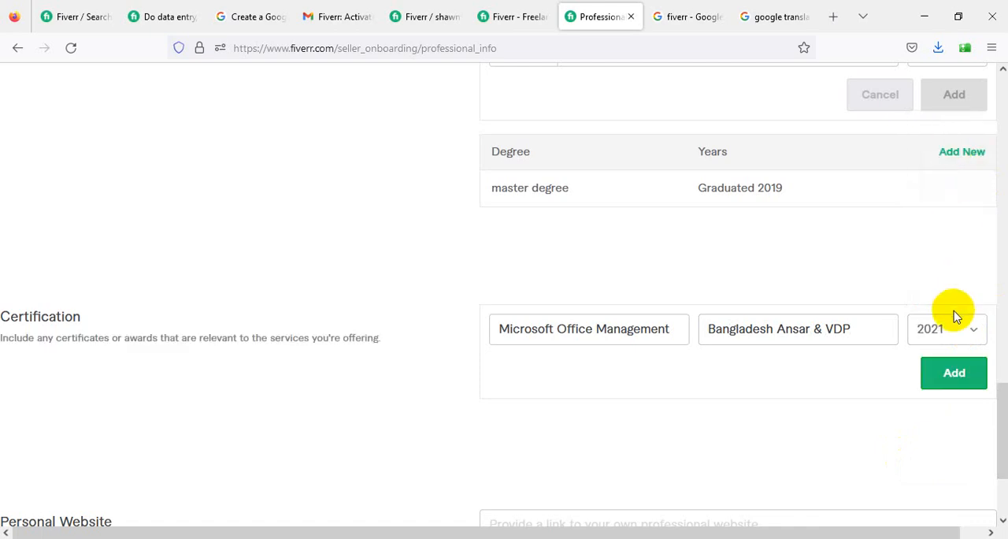
{"action": "scroll", "coordinate": [675, 387], "scroll_direction": "down", "scroll_amount": 3}
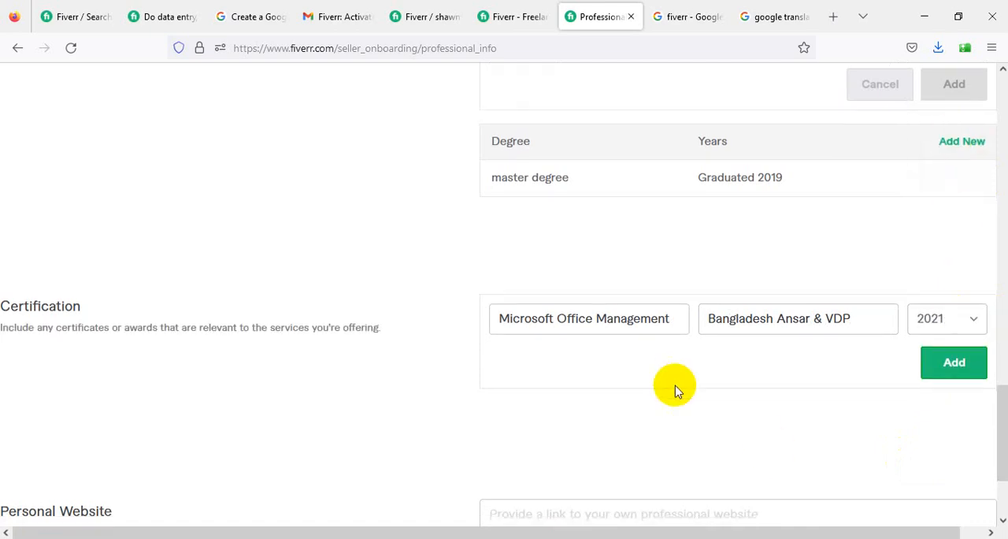
{"action": "left_click", "coordinate": [946, 222]}
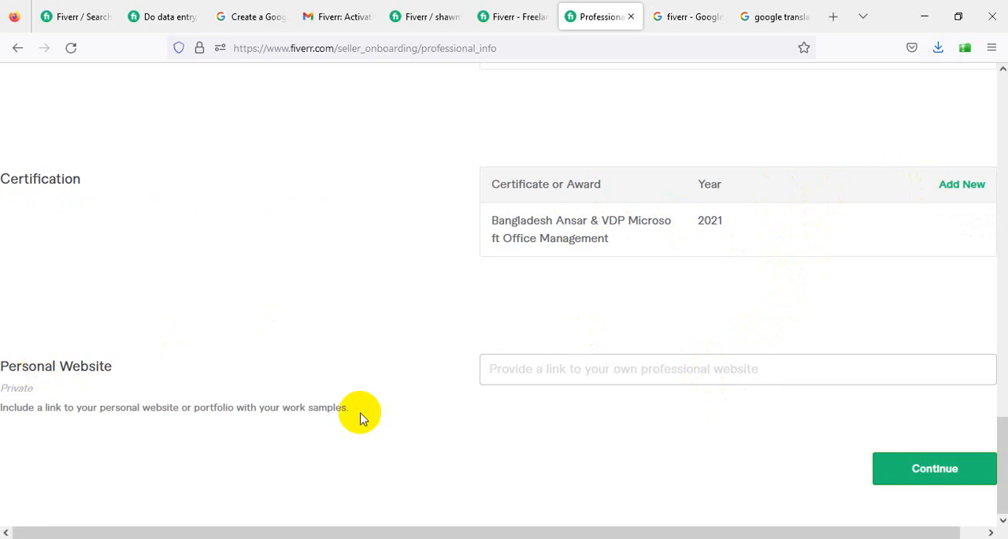
{"action": "left_click", "coordinate": [604, 369]}
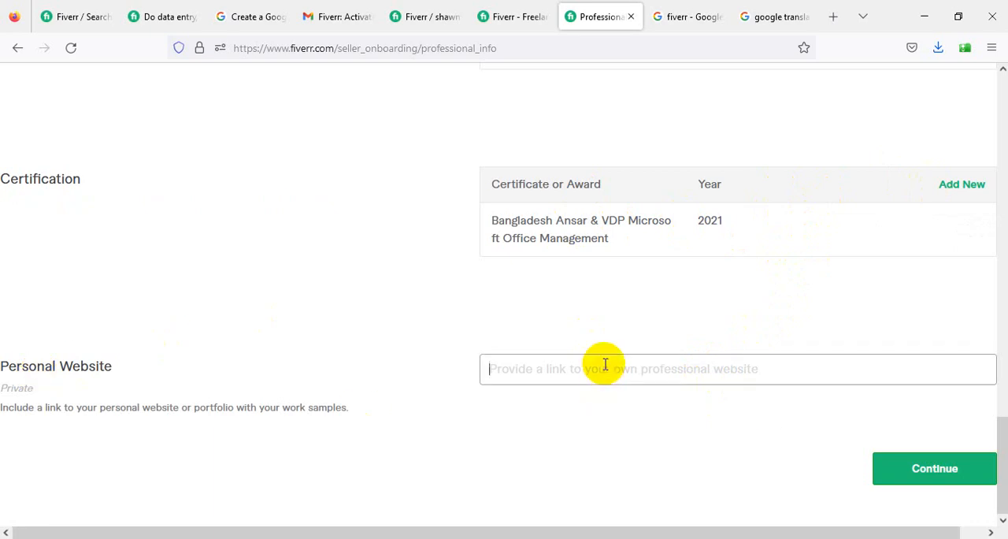
{"action": "type", "text": "www."}
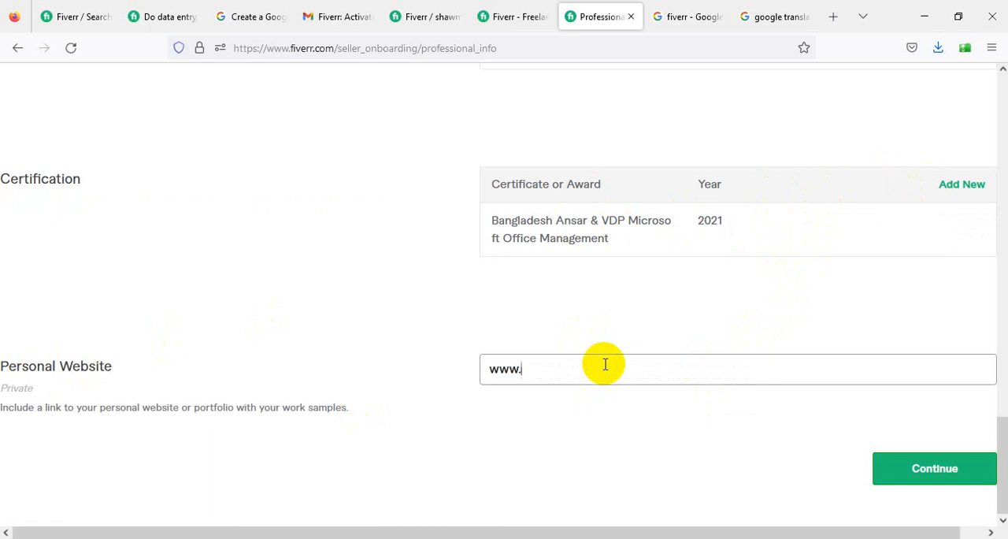
{"action": "type", "text": "dashaw"}
{"action": "key", "text": "BackSpace"}
{"action": "key", "text": "BackSpace"}
{"action": "key", "text": "BackSpace"}
{"action": "key", "text": "BackSpace"}
{"action": "key", "text": "BackSpace"}
{"action": "key", "text": "BackSpace"}
{"action": "key", "text": "BackSpace"}
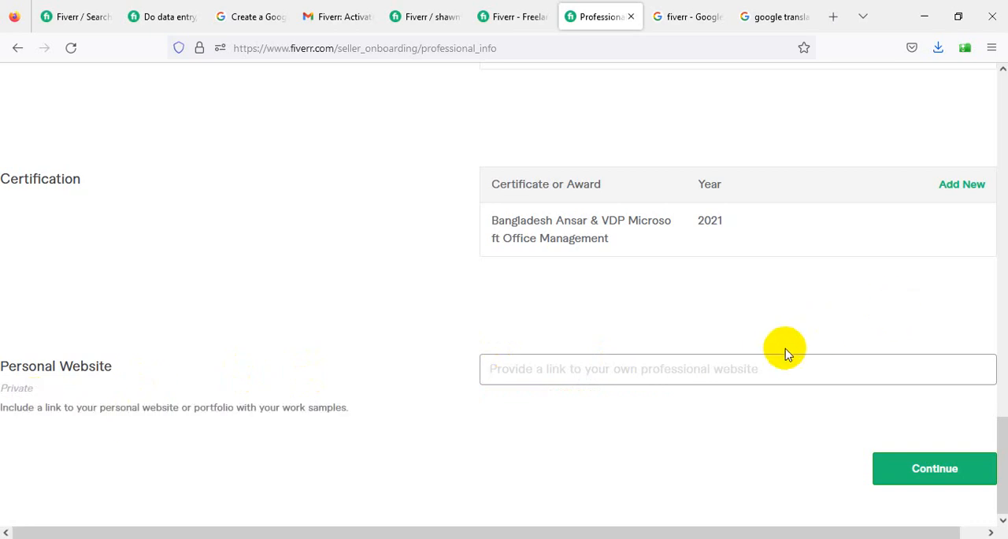
Submit the Professional Info page without a personal website and continue to the Linked Accounts stage
{"action": "left_click", "coordinate": [934, 469]}
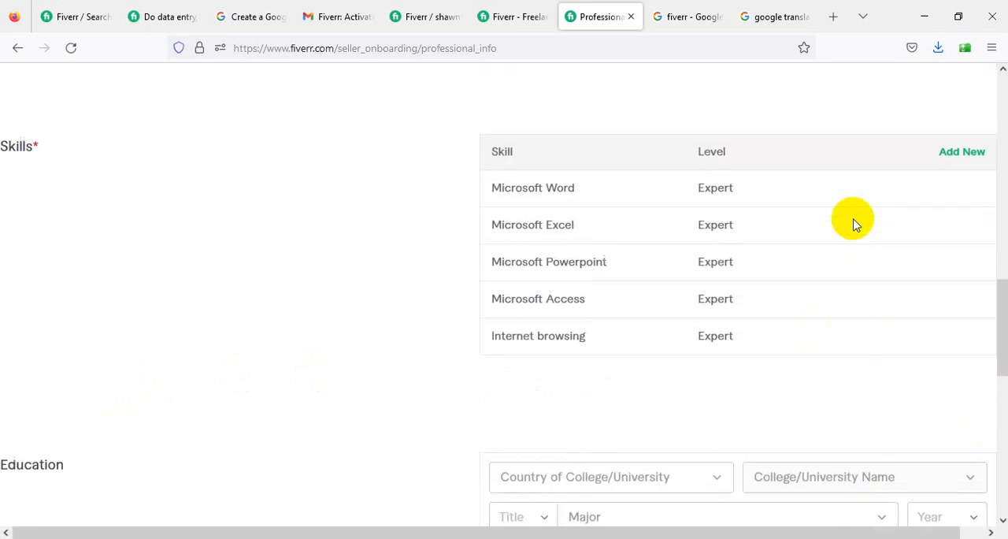
{"action": "scroll", "coordinate": [945, 162], "scroll_direction": "down", "scroll_amount": 15}
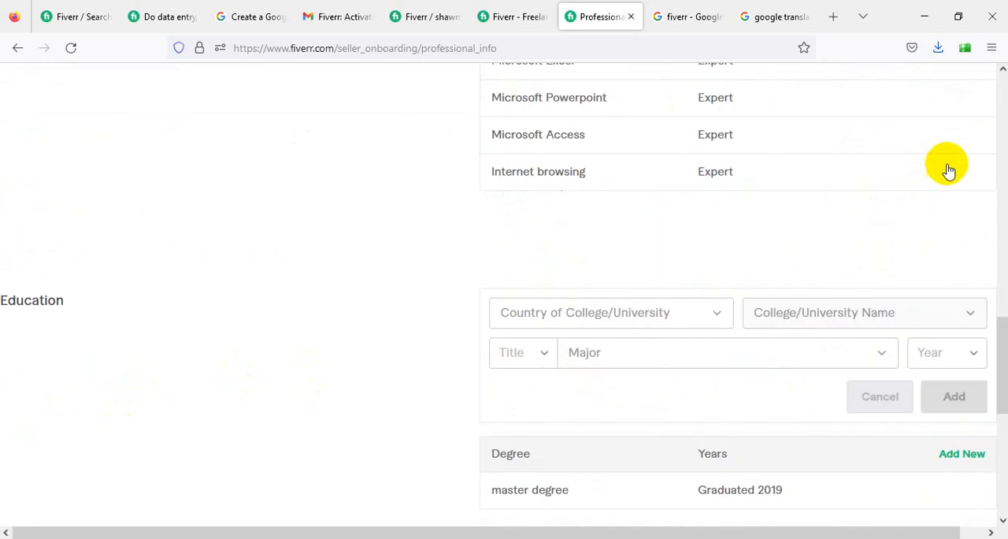
{"action": "left_click", "coordinate": [940, 476]}
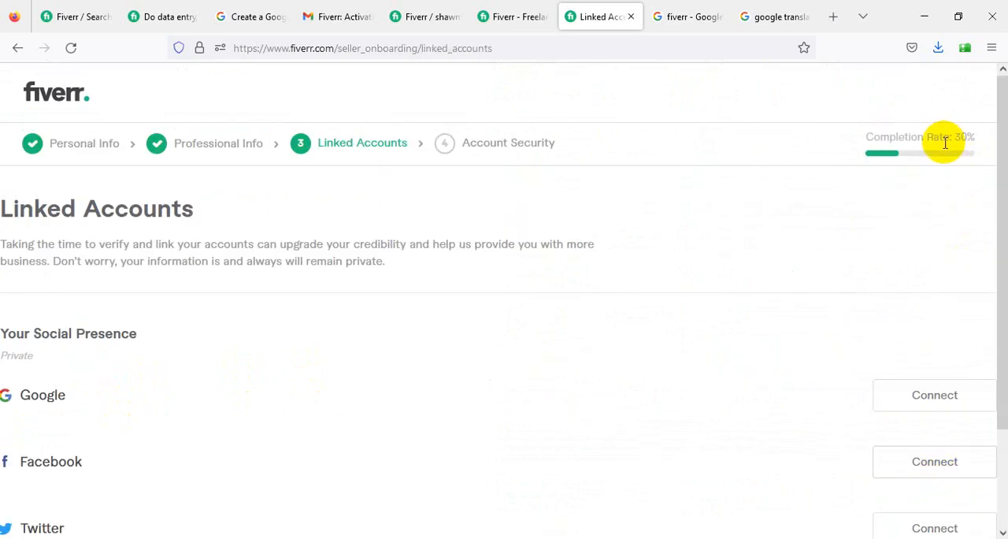
Connect the seller's Google account under Your Social Presence, choosing the matching account from the Google sign-in list
{"action": "scroll", "coordinate": [30, 400], "scroll_direction": "down", "scroll_amount": 2}
{"action": "scroll", "coordinate": [30, 400], "scroll_direction": "down", "scroll_amount": 1}
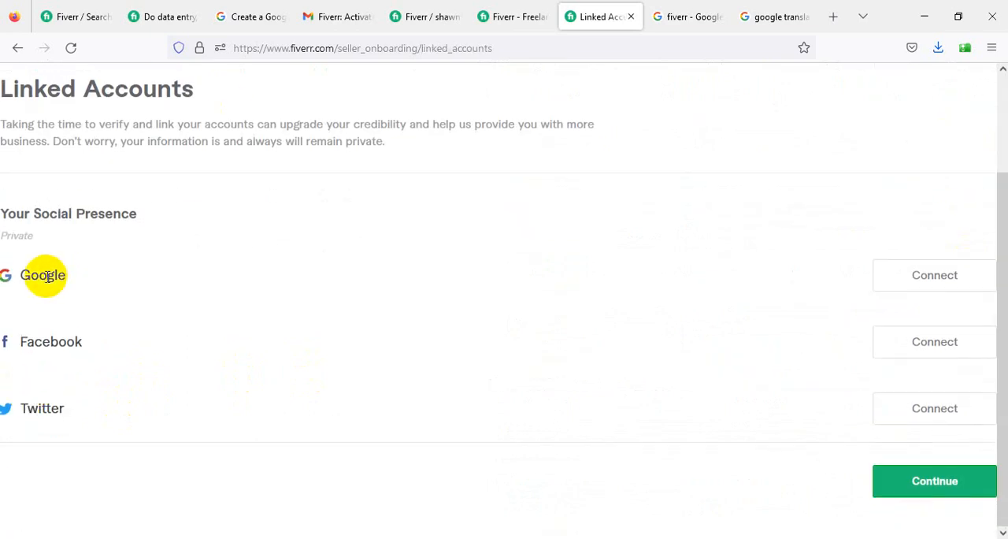
{"action": "left_click", "coordinate": [911, 279]}
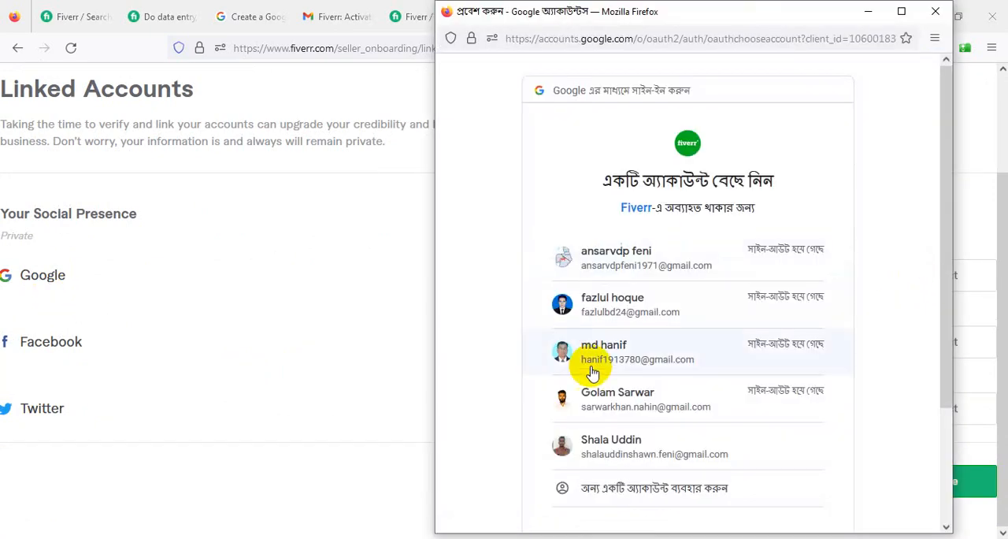
{"action": "left_click", "coordinate": [621, 453]}
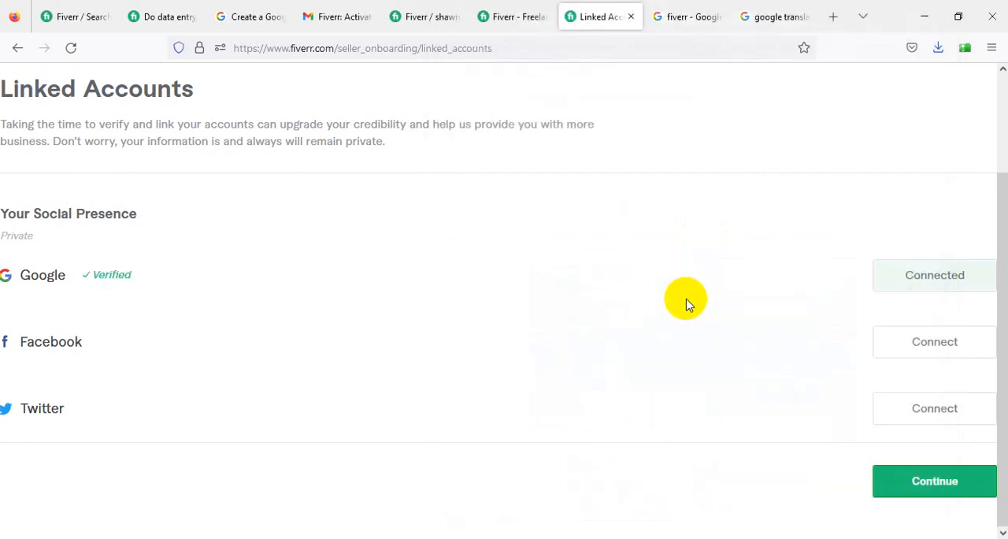
Leave Facebook and Twitter unlinked and continue to the Account Security stage
{"action": "scroll", "coordinate": [684, 300], "scroll_direction": "up", "scroll_amount": 3}
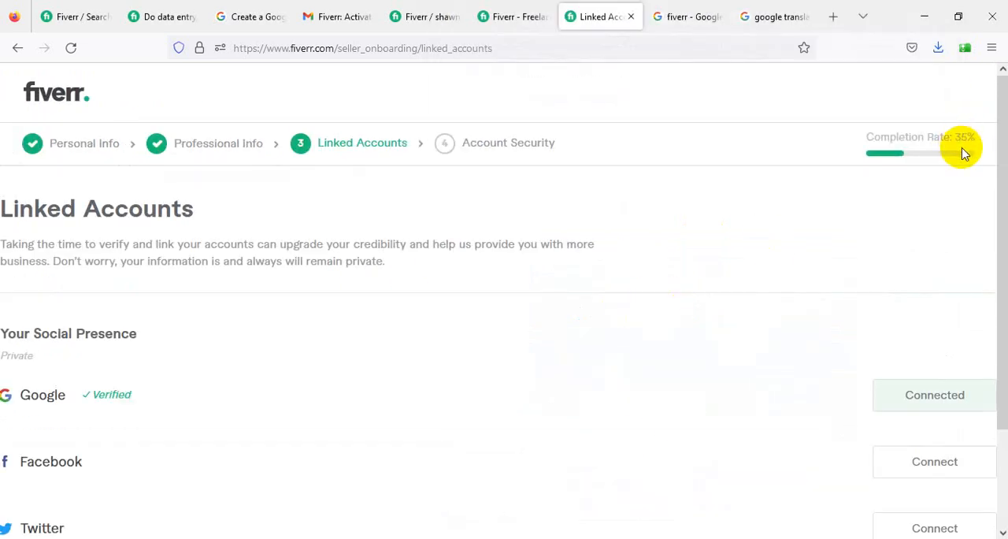
{"action": "scroll", "coordinate": [530, 312], "scroll_direction": "down", "scroll_amount": 3}
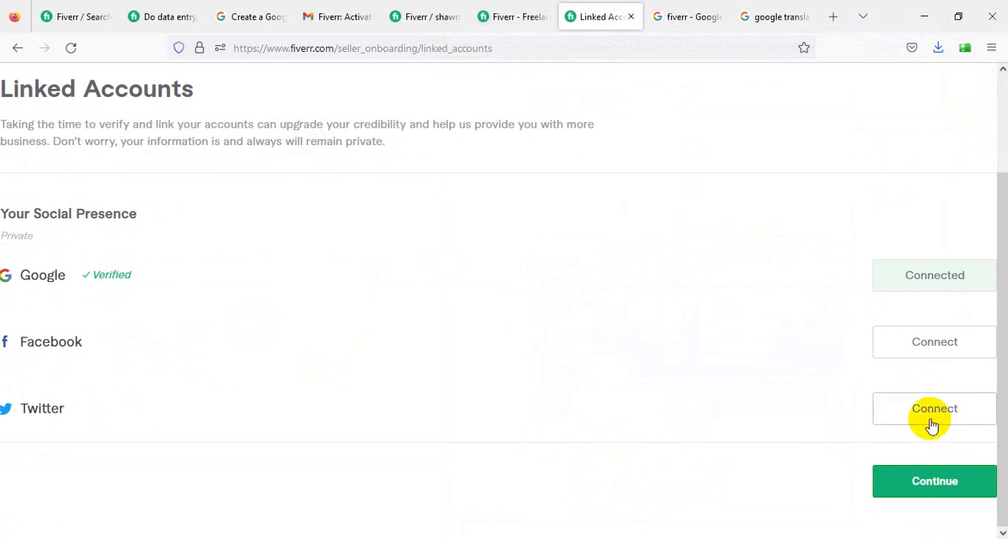
{"action": "left_click", "coordinate": [920, 482]}
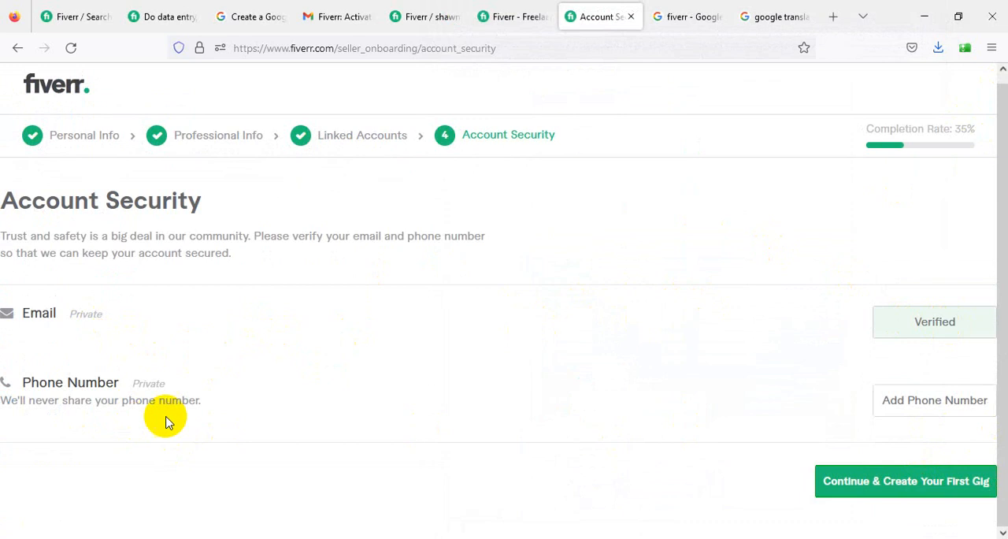
Add a phone number with Bangladesh as the country, enter the seller's phone number, and request verification by SMS
{"action": "left_click", "coordinate": [919, 408]}
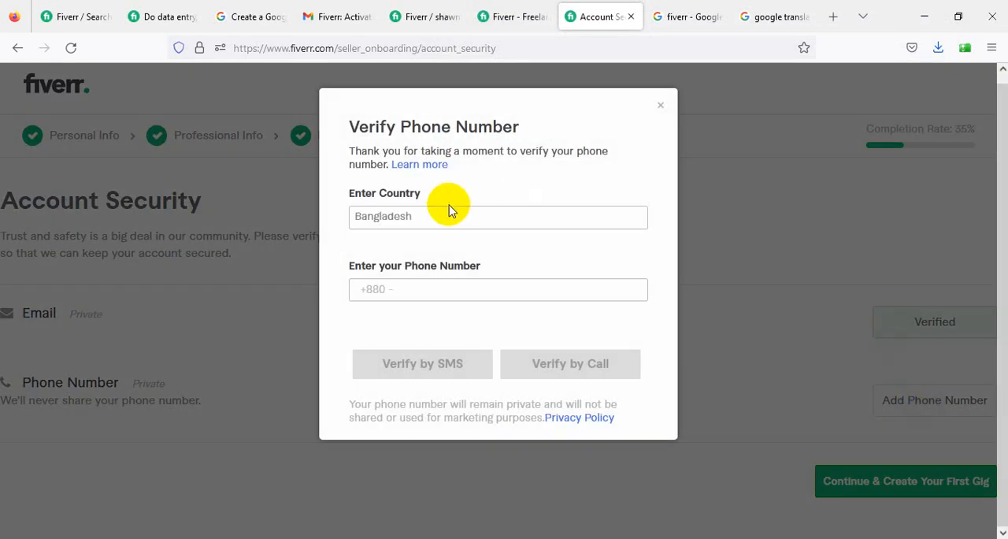
{"action": "left_click", "coordinate": [417, 293]}
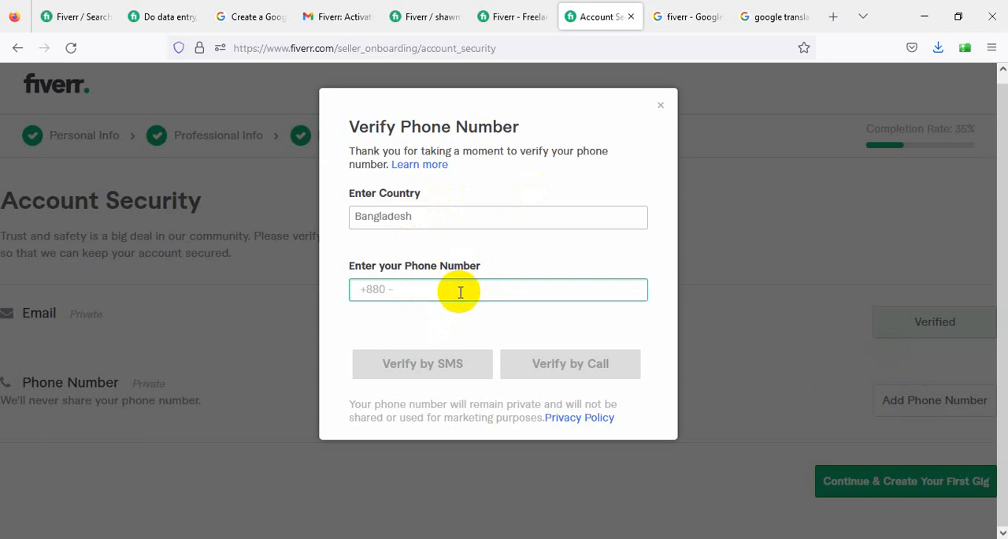
{"action": "left_click", "coordinate": [461, 216]}
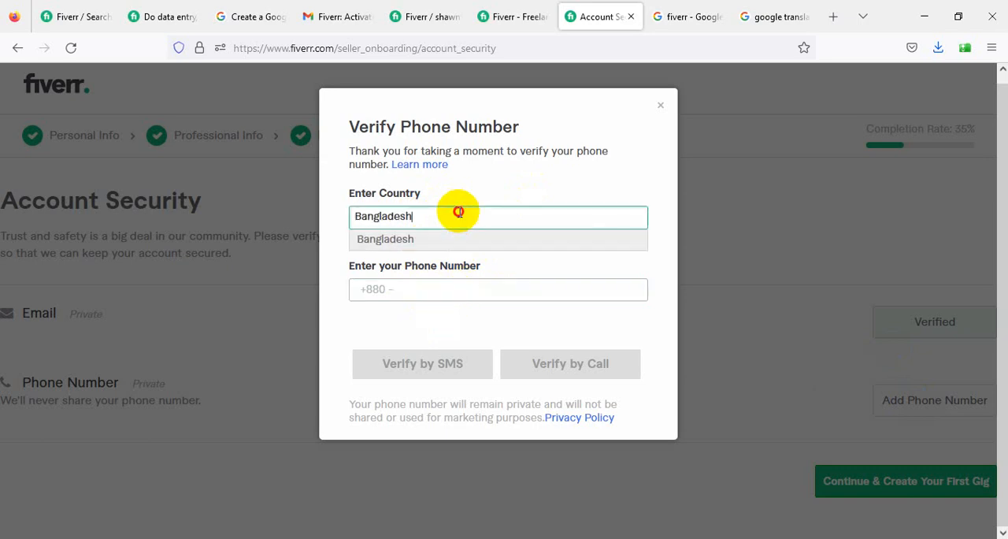
{"action": "left_click", "coordinate": [435, 247]}
{"action": "left_click", "coordinate": [394, 288]}
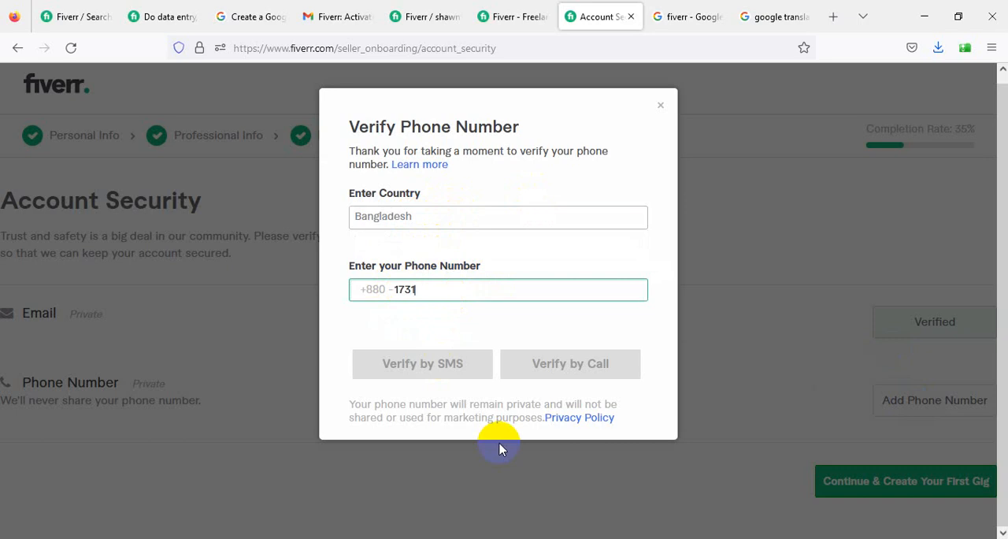
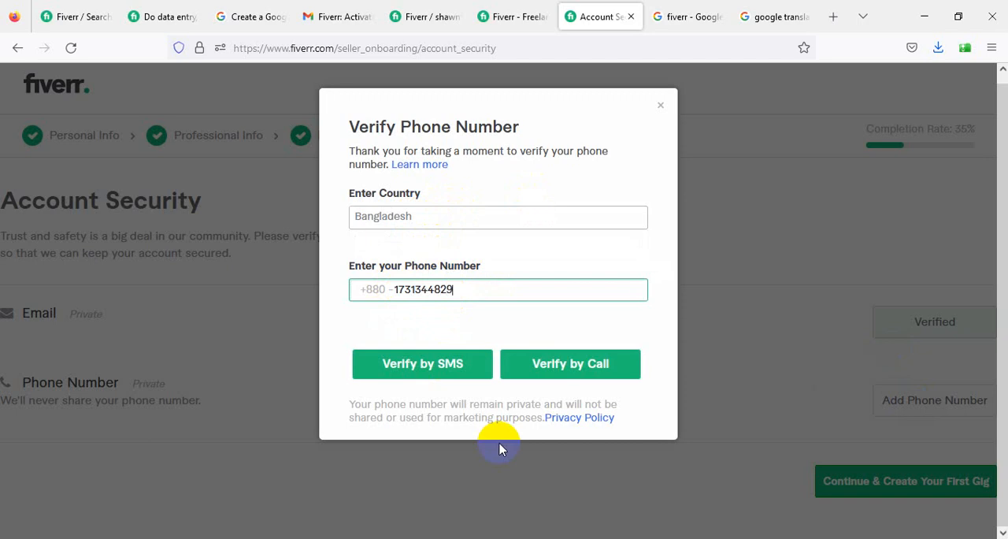
{"action": "left_click", "coordinate": [462, 374]}
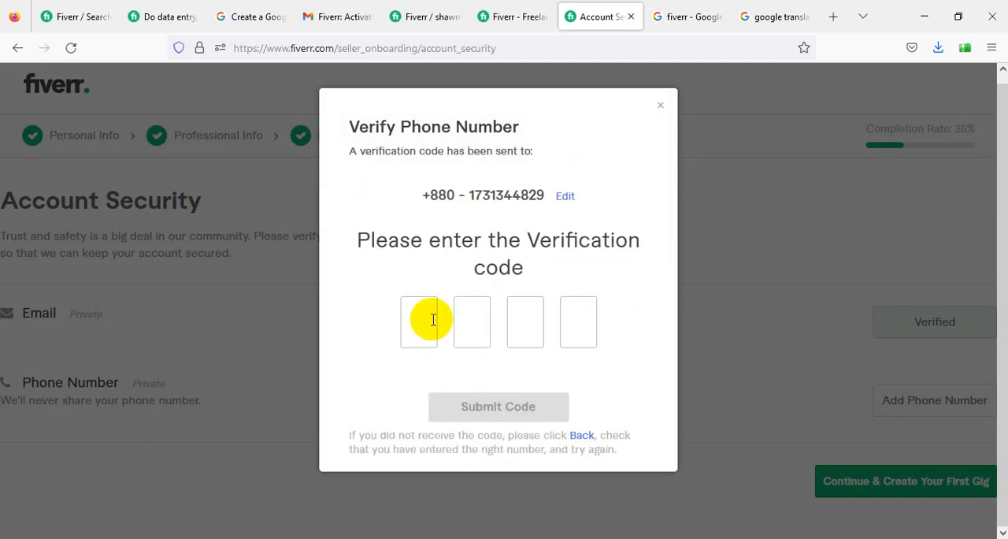
Enter the four-digit phone verification code and submit it
{"action": "left_click", "coordinate": [432, 319]}
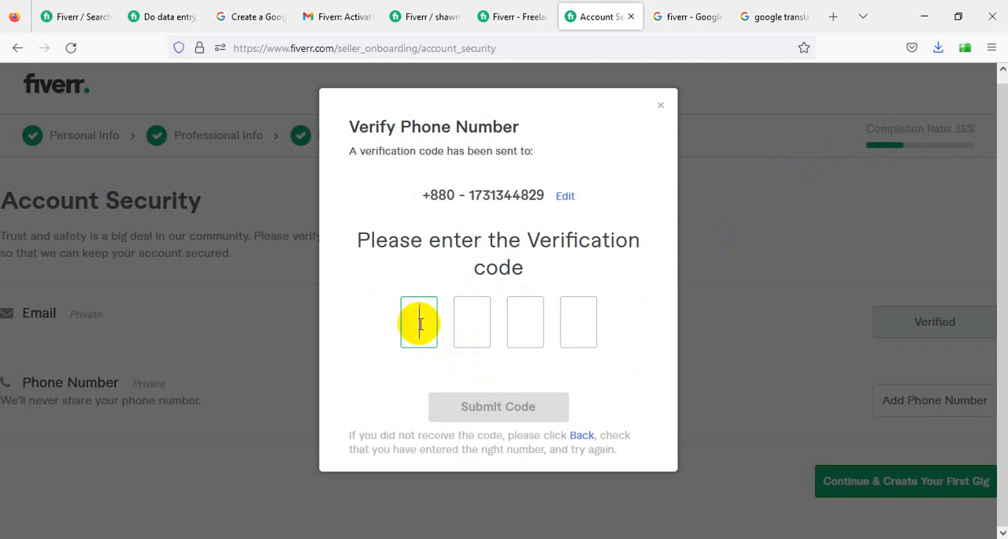
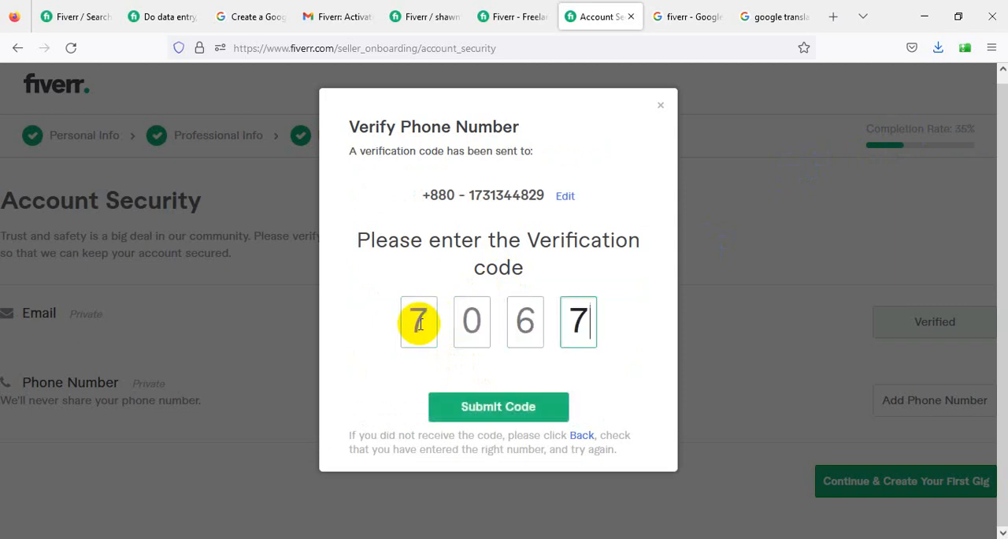
{"action": "left_click", "coordinate": [490, 415]}
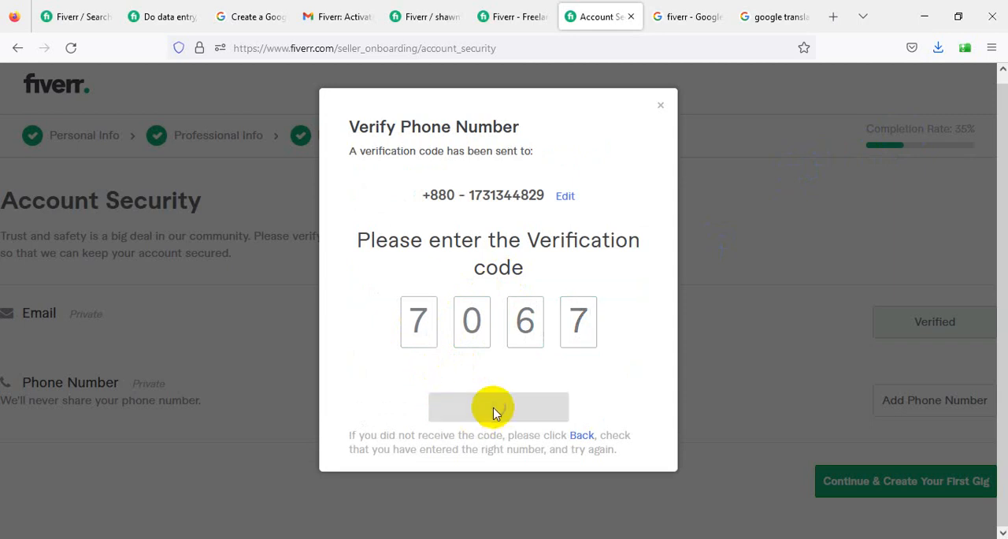
Choose the security question "What was the name of your first pet?", enter the security answer, and finish the phone verification
{"action": "left_click", "coordinate": [485, 222]}
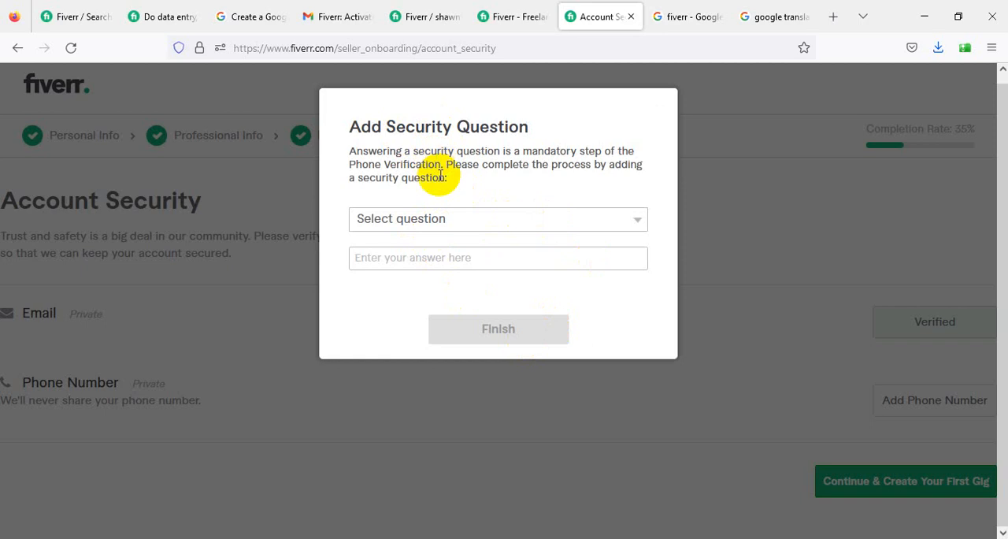
{"action": "left_click", "coordinate": [569, 217]}
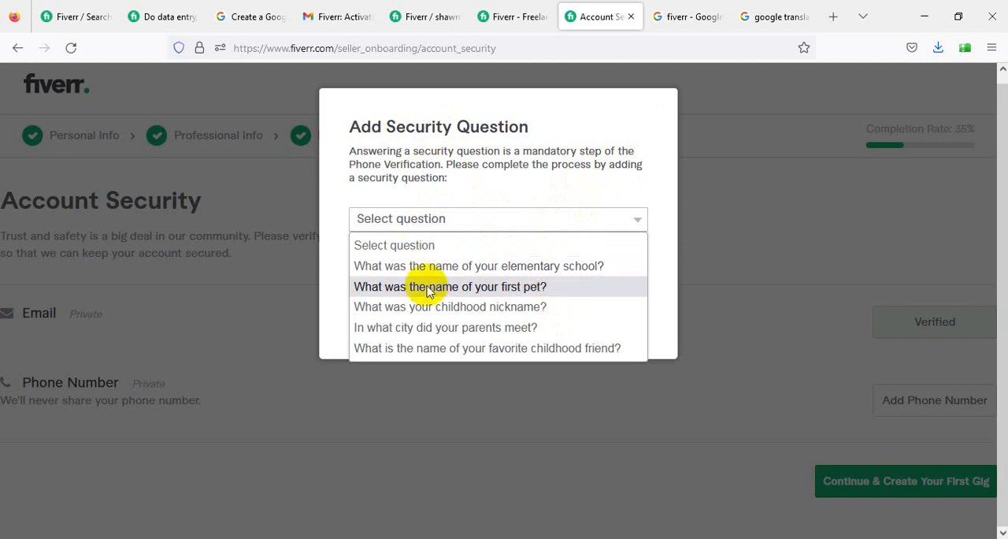
{"action": "left_click", "coordinate": [504, 289]}
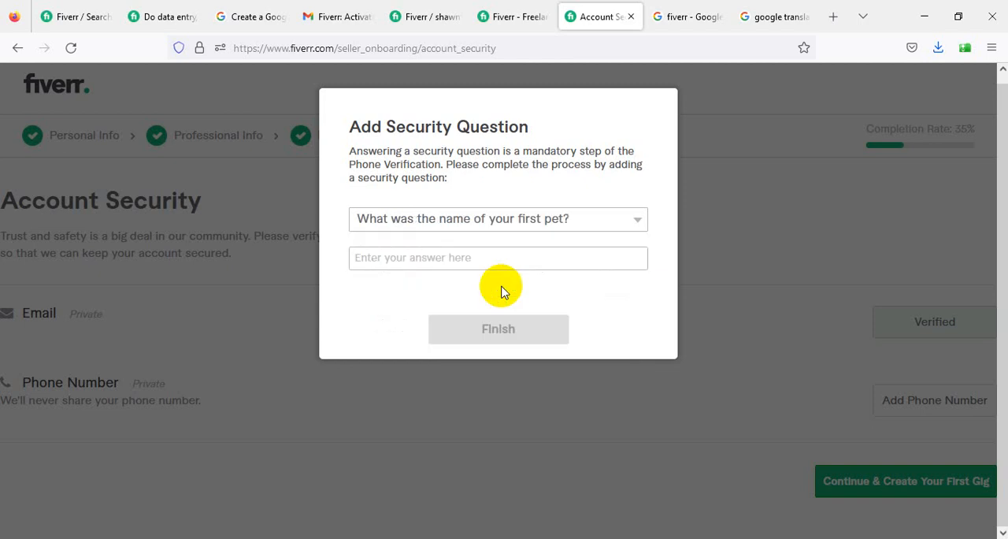
{"action": "left_click", "coordinate": [461, 257]}
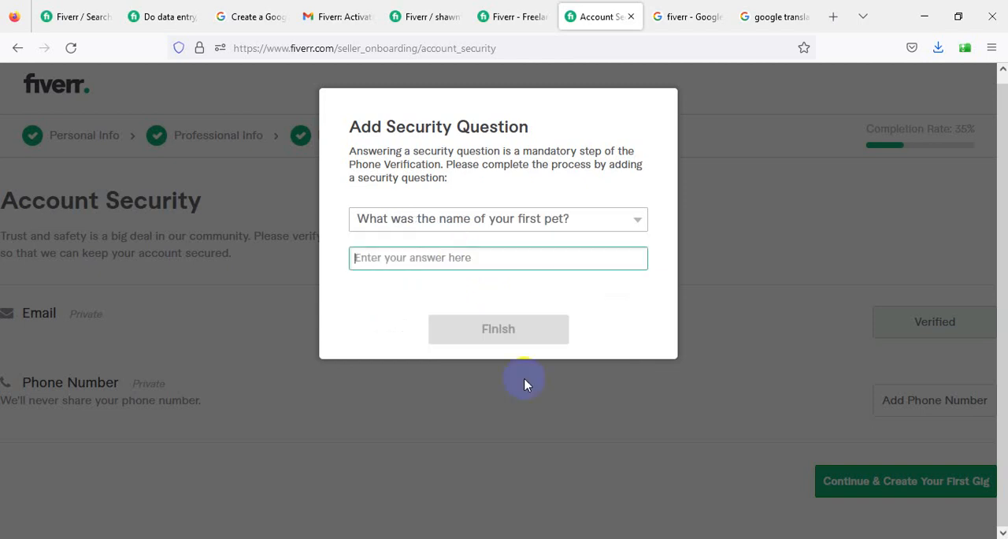
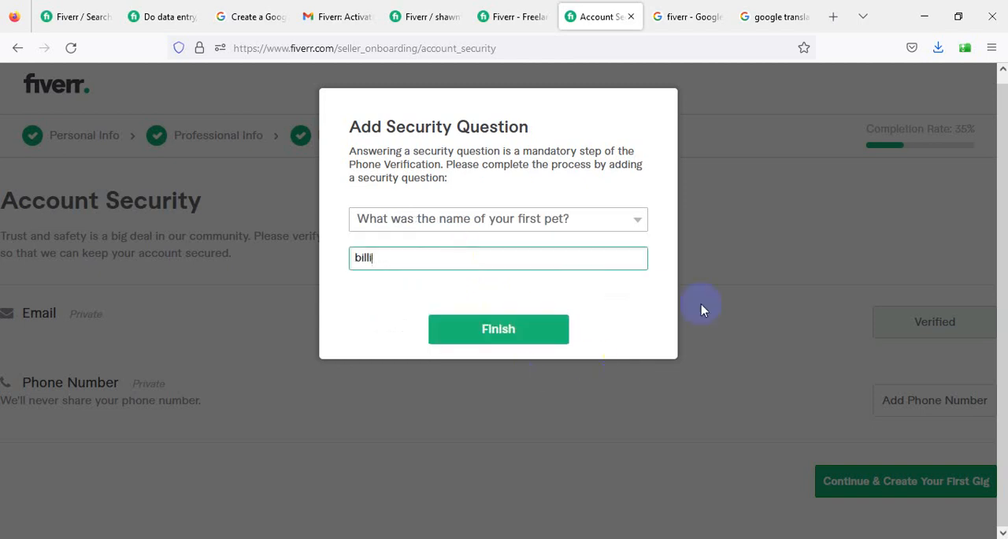
{"action": "left_click", "coordinate": [544, 334]}
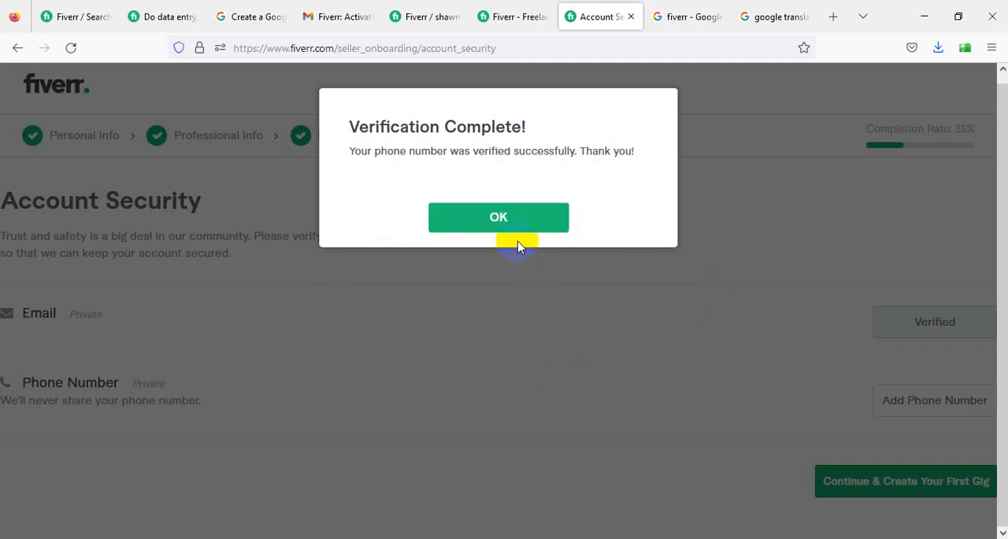
{"action": "left_click", "coordinate": [512, 224]}
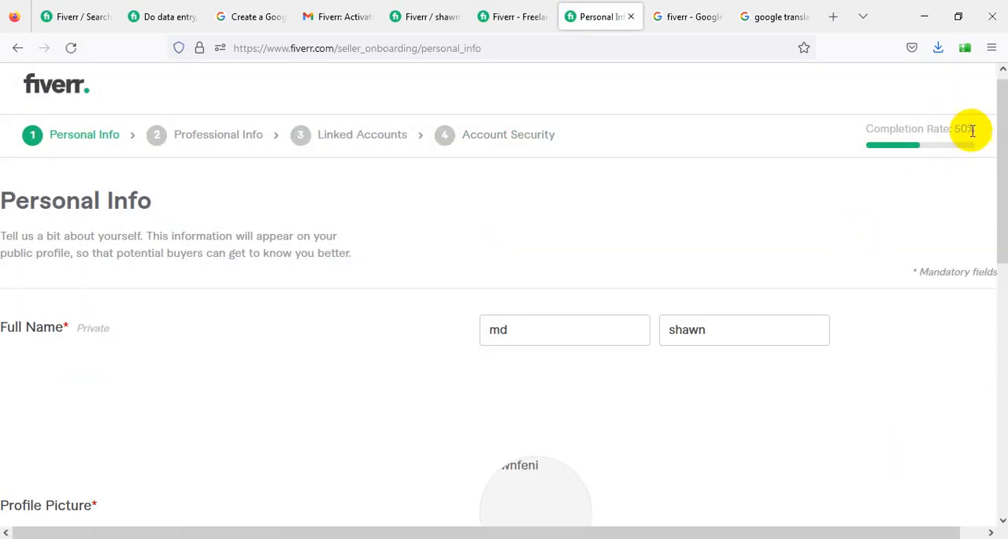
Review the Personal Info page, including its description and languages, and continue to the Professional Info stage
{"action": "scroll", "coordinate": [675, 320], "scroll_direction": "down", "scroll_amount": 10}
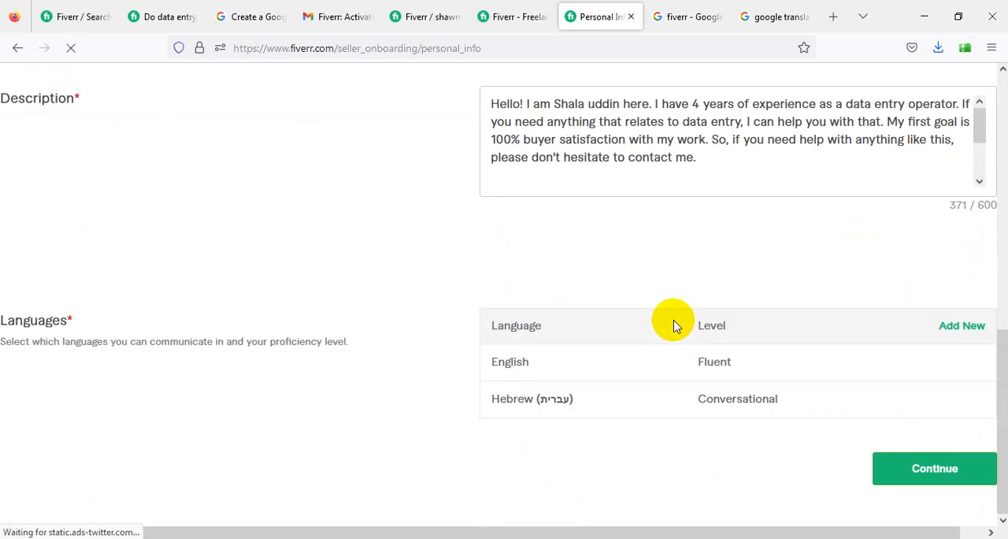
{"action": "scroll", "coordinate": [675, 326], "scroll_direction": "up", "scroll_amount": 9}
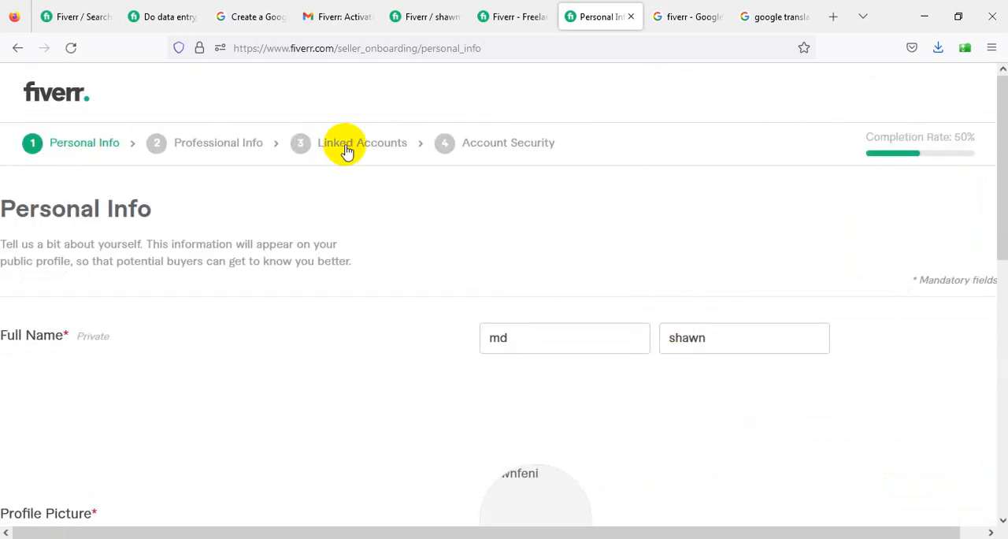
{"action": "scroll", "coordinate": [769, 254], "scroll_direction": "down", "scroll_amount": 8}
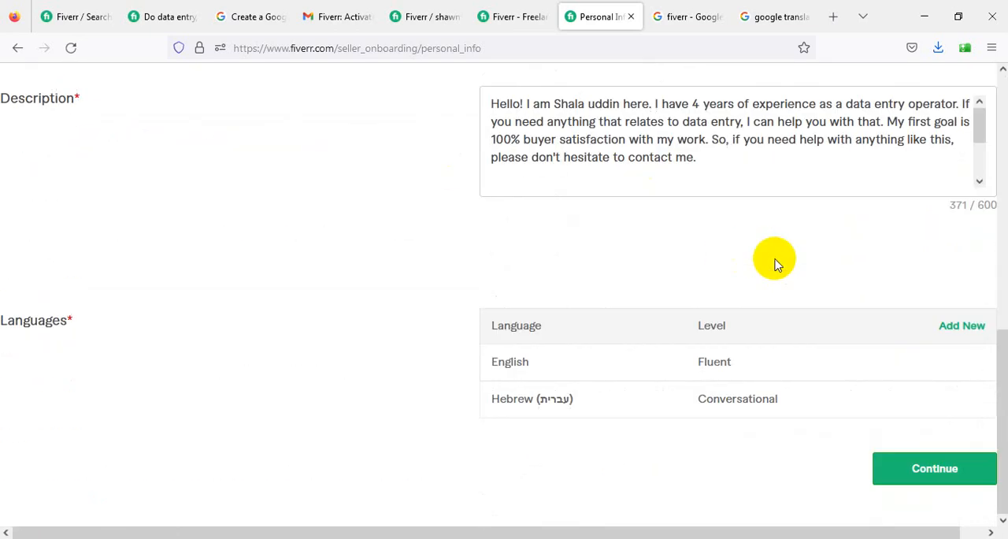
{"action": "left_click", "coordinate": [948, 473]}
Review the Professional Info page and try to continue to the Linked Accounts stage
{"action": "scroll", "coordinate": [844, 322], "scroll_direction": "down", "scroll_amount": 6}
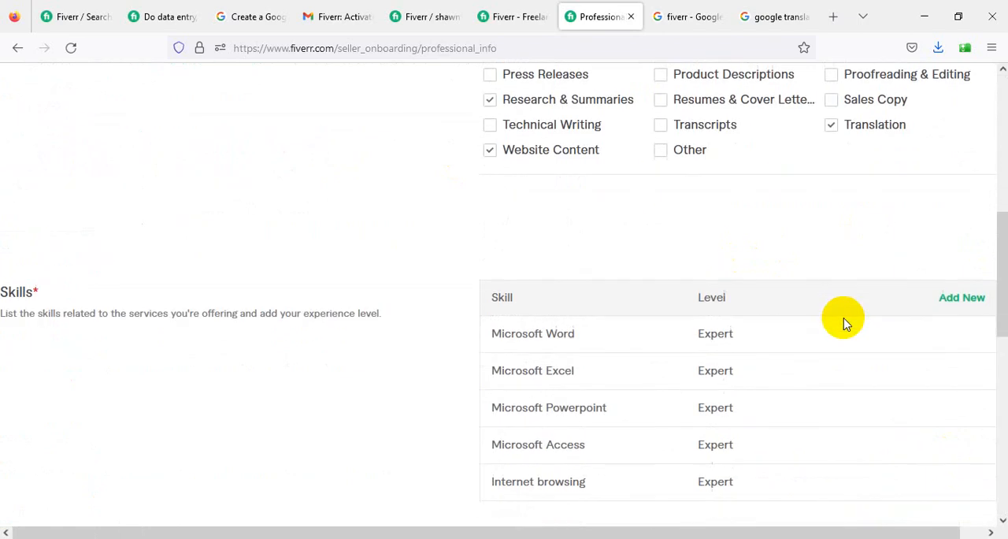
{"action": "scroll", "coordinate": [844, 322], "scroll_direction": "down", "scroll_amount": 5}
{"action": "scroll", "coordinate": [843, 322], "scroll_direction": "up", "scroll_amount": 15}
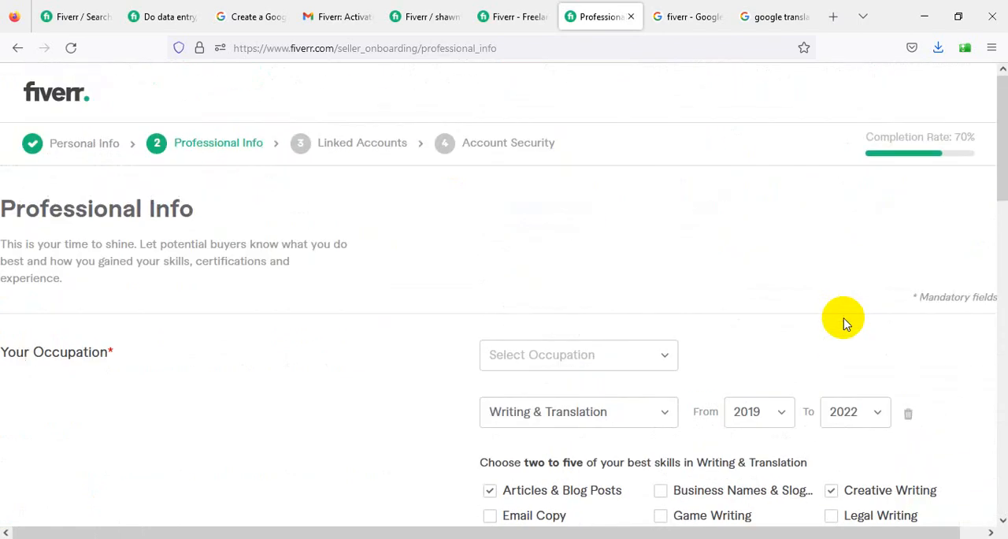
{"action": "scroll", "coordinate": [698, 268], "scroll_direction": "down", "scroll_amount": 15}
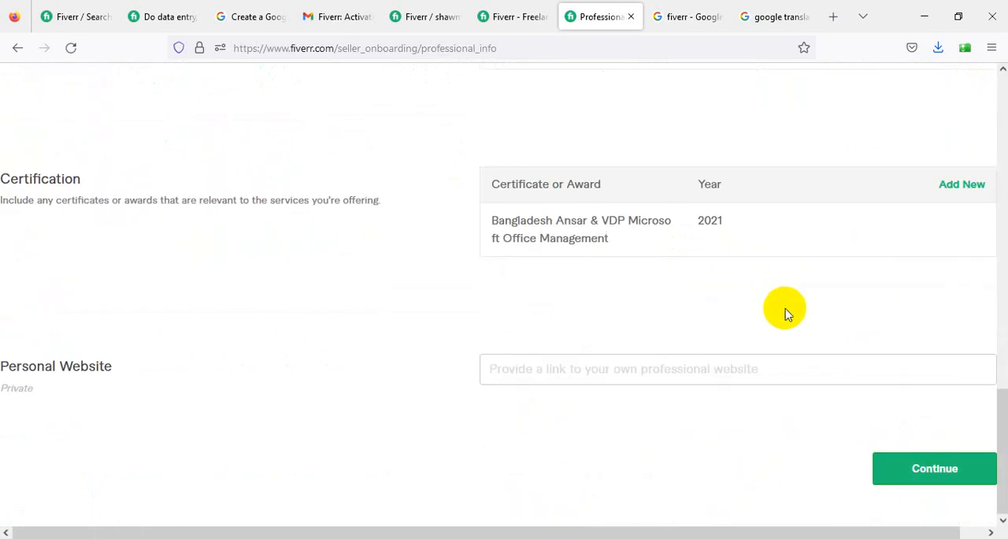
{"action": "left_click", "coordinate": [913, 466]}
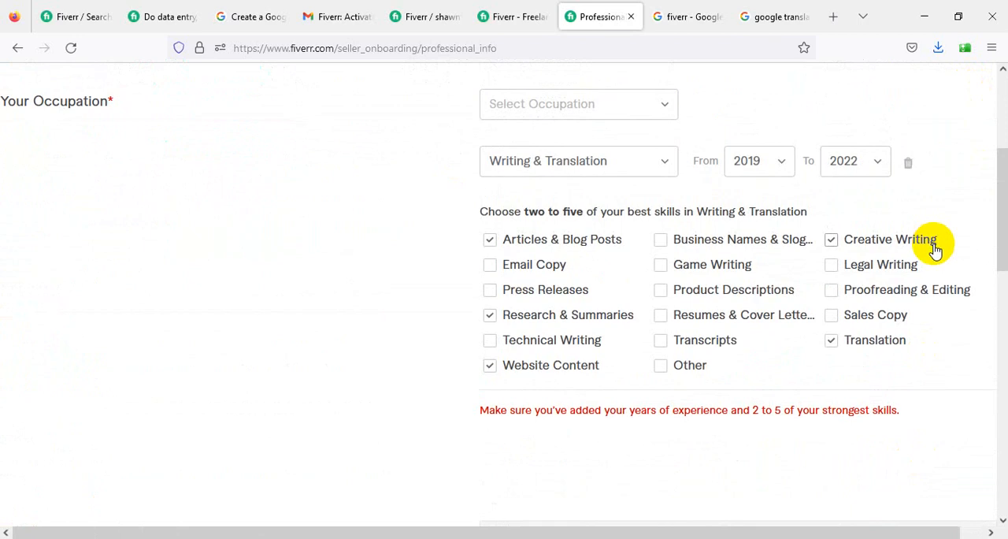
Examine the Your Occupation section, including the Writing & Translation skills, the error message, and the available occupation options
{"action": "scroll", "coordinate": [933, 250], "scroll_direction": "up", "scroll_amount": 2}
{"action": "scroll", "coordinate": [926, 256], "scroll_direction": "down", "scroll_amount": 3}
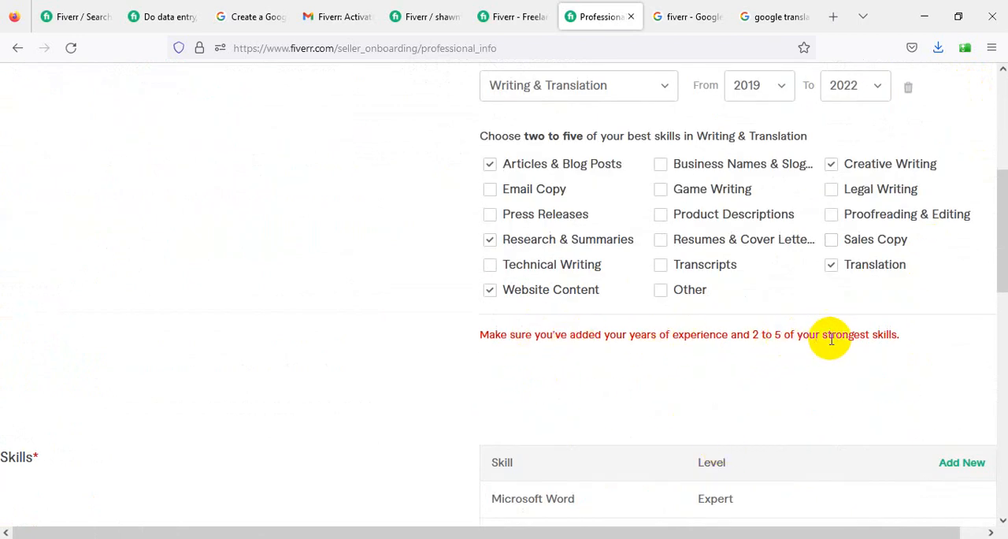
{"action": "scroll", "coordinate": [831, 338], "scroll_direction": "up", "scroll_amount": 2}
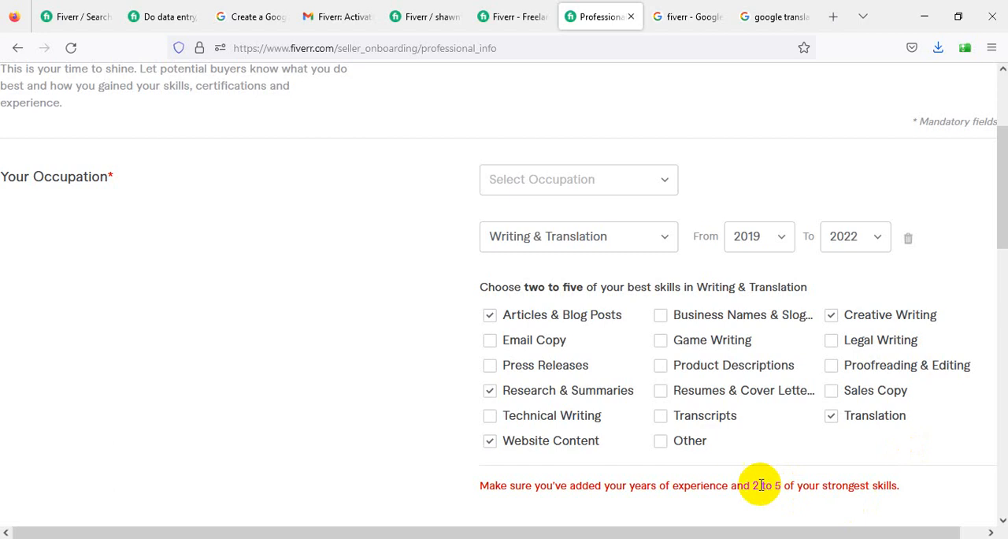
{"action": "scroll", "coordinate": [822, 281], "scroll_direction": "up", "scroll_amount": 1}
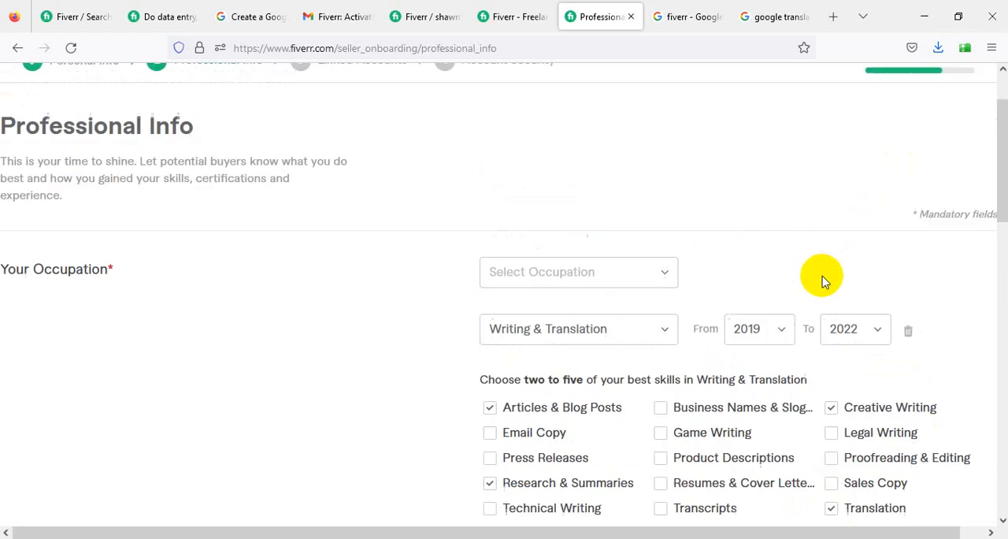
{"action": "scroll", "coordinate": [822, 279], "scroll_direction": "up", "scroll_amount": 1}
{"action": "scroll", "coordinate": [821, 278], "scroll_direction": "down", "scroll_amount": 3}
{"action": "left_click", "coordinate": [658, 132]}
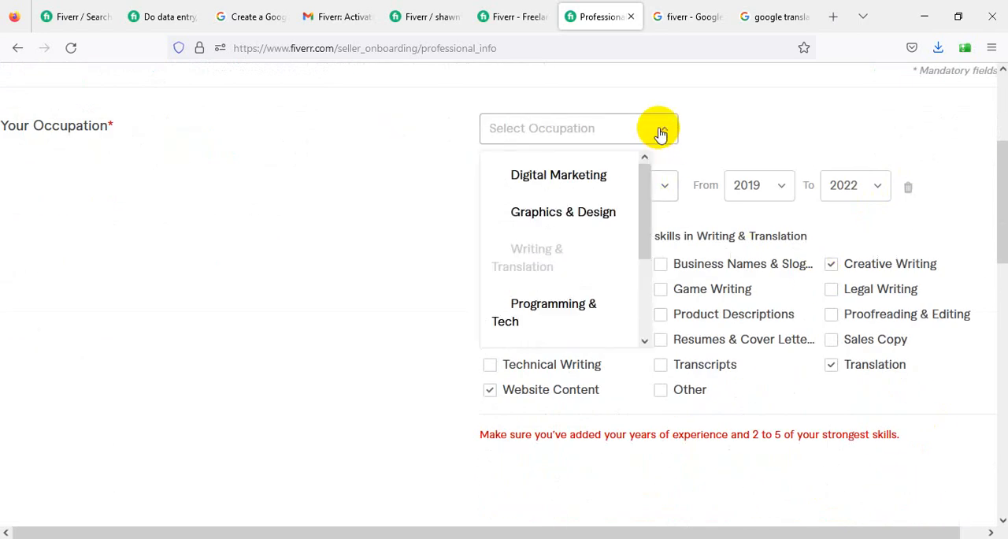
{"action": "left_click", "coordinate": [660, 134]}
{"action": "scroll", "coordinate": [787, 316], "scroll_direction": "down", "scroll_amount": 4}
{"action": "scroll", "coordinate": [788, 315], "scroll_direction": "up", "scroll_amount": 3}
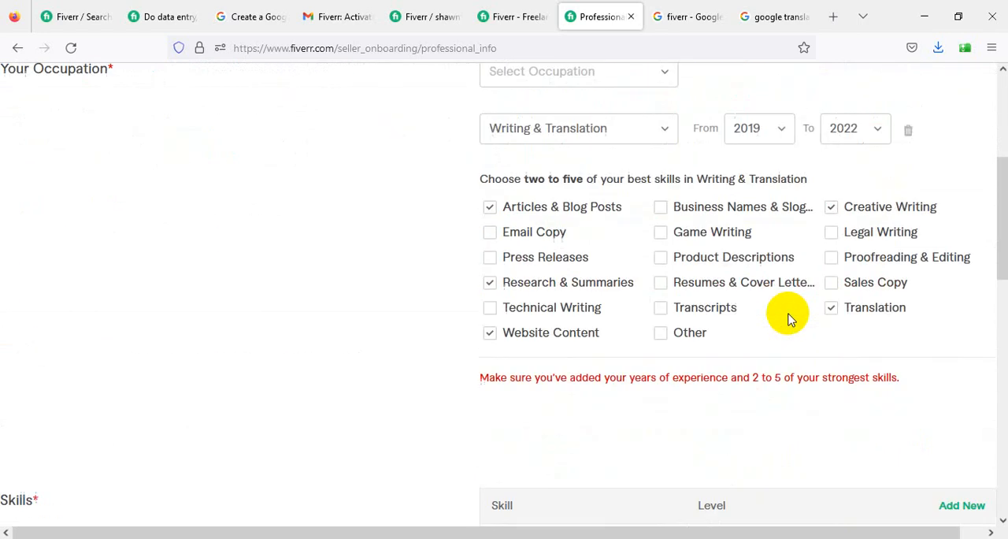
{"action": "scroll", "coordinate": [790, 318], "scroll_direction": "up", "scroll_amount": 1}
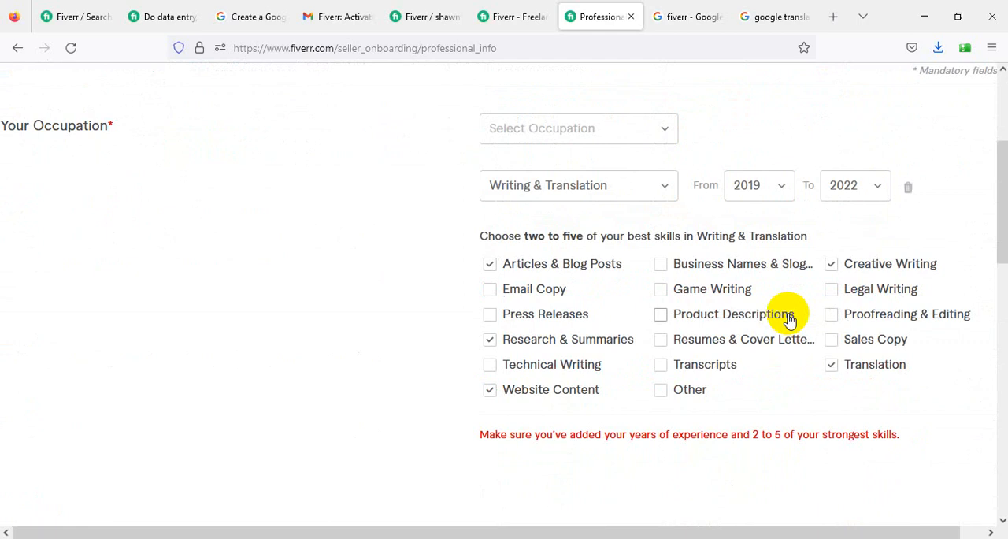
Add Other as a second occupation and select Data Entry and Presentations as its skills
{"action": "left_click", "coordinate": [661, 188]}
{"action": "left_click", "coordinate": [670, 140]}
{"action": "left_click", "coordinate": [670, 130]}
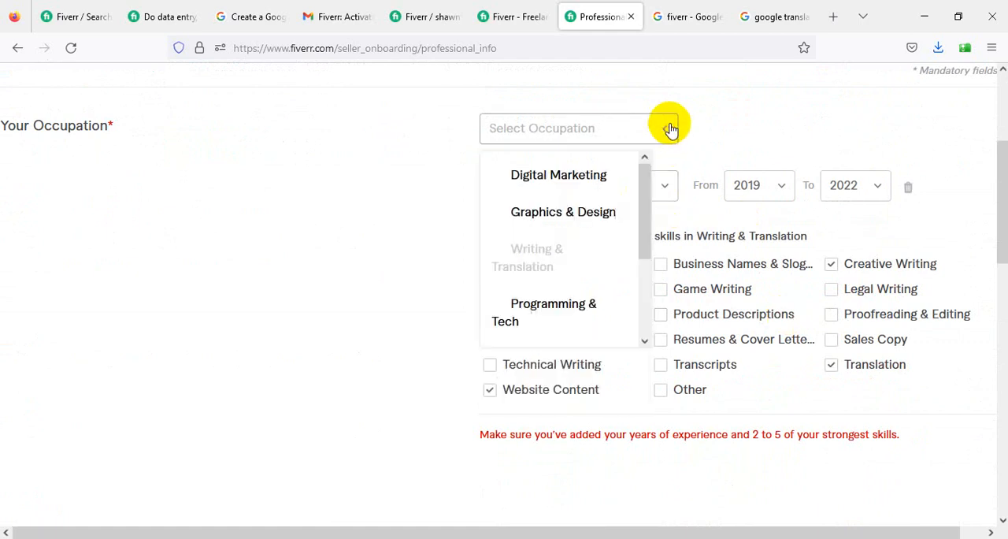
{"action": "scroll", "coordinate": [575, 209], "scroll_direction": "down", "scroll_amount": 3}
{"action": "left_click", "coordinate": [545, 322]}
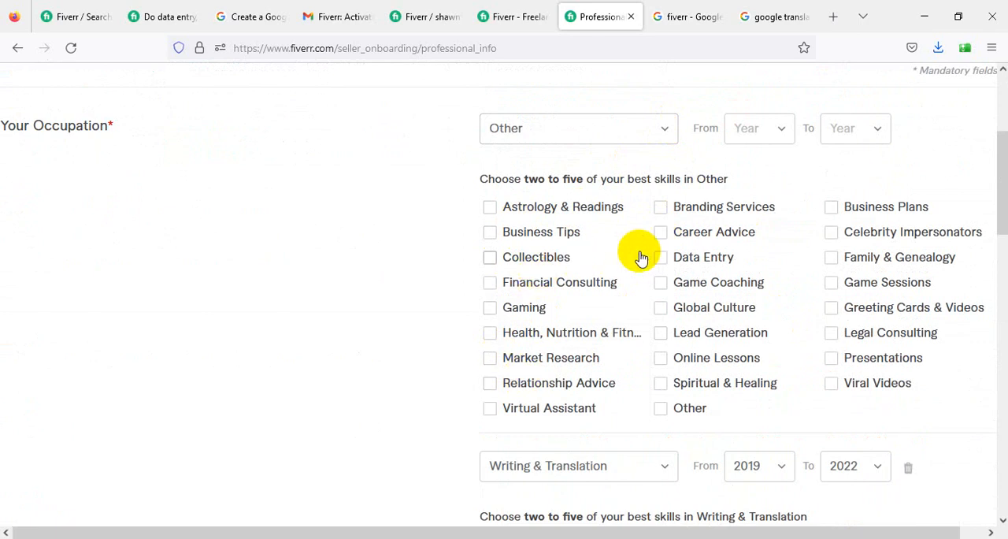
{"action": "left_click", "coordinate": [661, 258]}
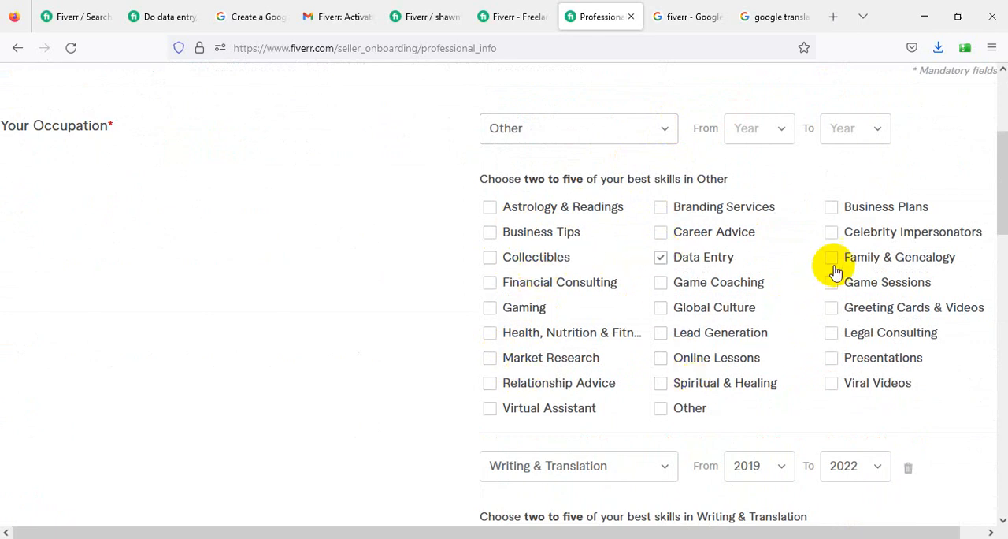
{"action": "left_click", "coordinate": [831, 359]}
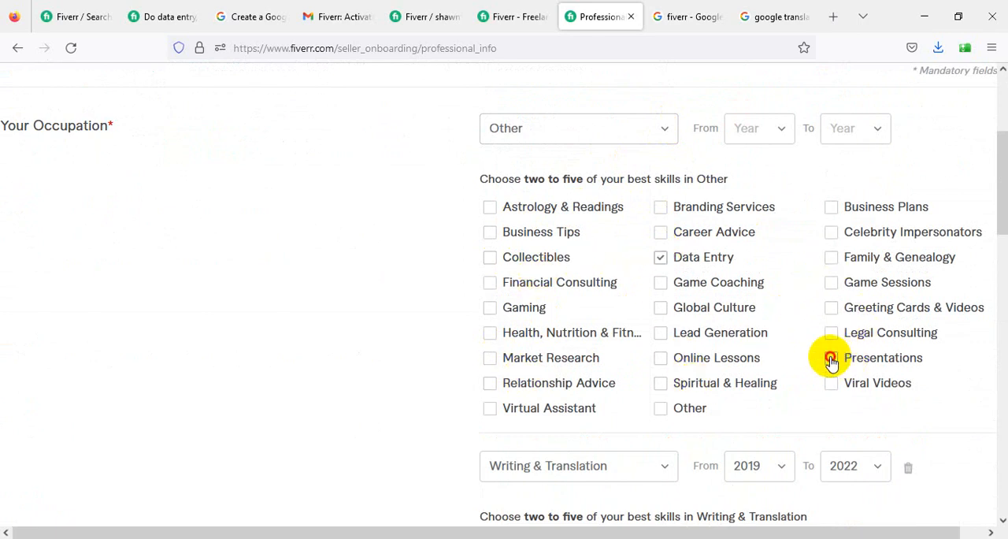
Set the experience period of the Other occupation from 2019 to 2022
{"action": "left_click", "coordinate": [770, 129]}
{"action": "scroll", "coordinate": [754, 298], "scroll_direction": "down", "scroll_amount": 2}
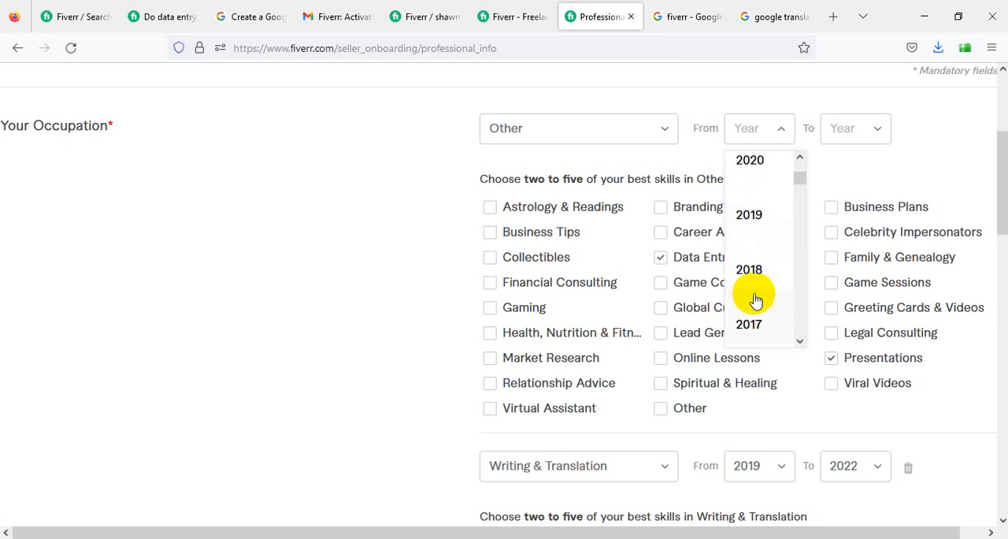
{"action": "left_click", "coordinate": [751, 228]}
{"action": "left_click", "coordinate": [831, 148]}
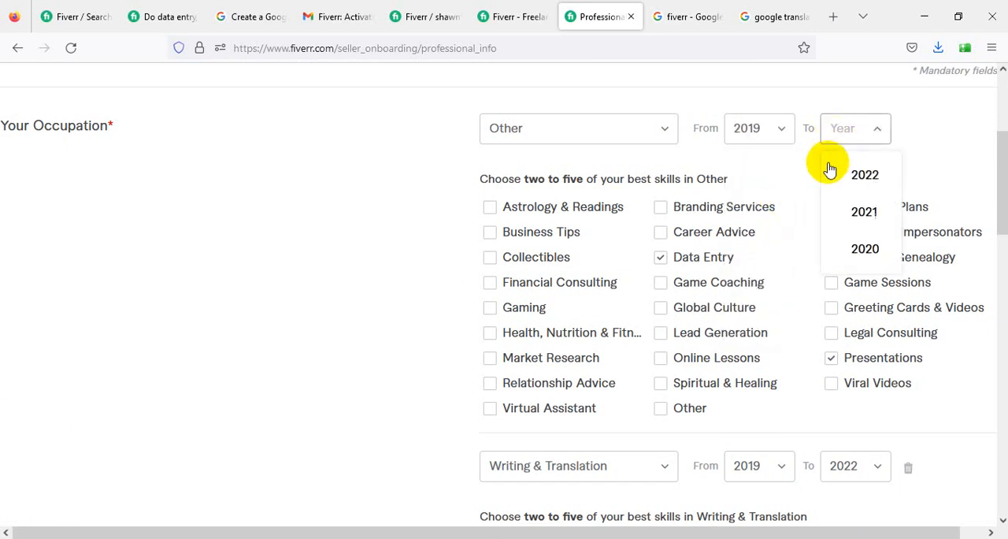
{"action": "left_click", "coordinate": [872, 173]}
Submit the Professional Info page and continue through Linked Accounts to the Account Security stage
{"action": "scroll", "coordinate": [809, 322], "scroll_direction": "down", "scroll_amount": 3}
{"action": "scroll", "coordinate": [796, 398], "scroll_direction": "down", "scroll_amount": 10}
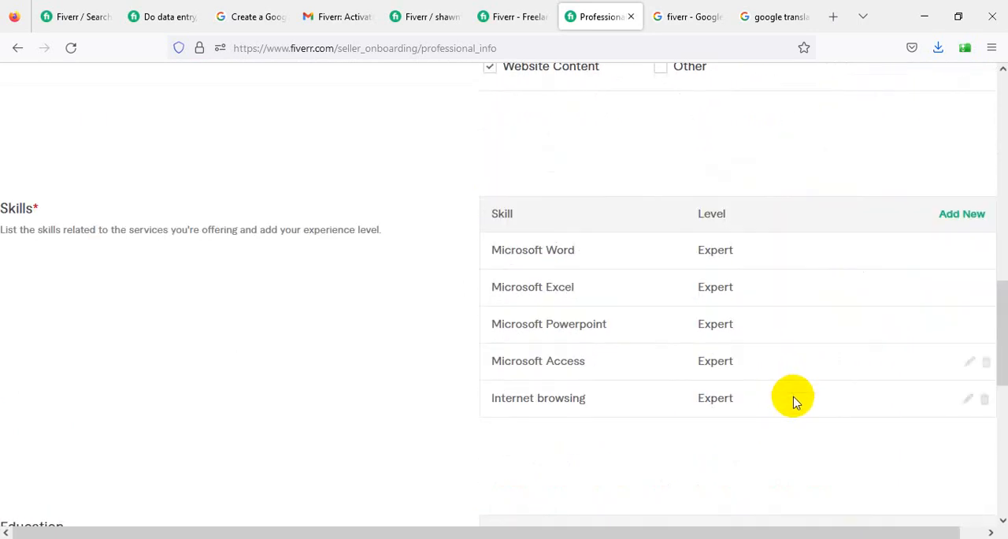
{"action": "left_click", "coordinate": [936, 471]}
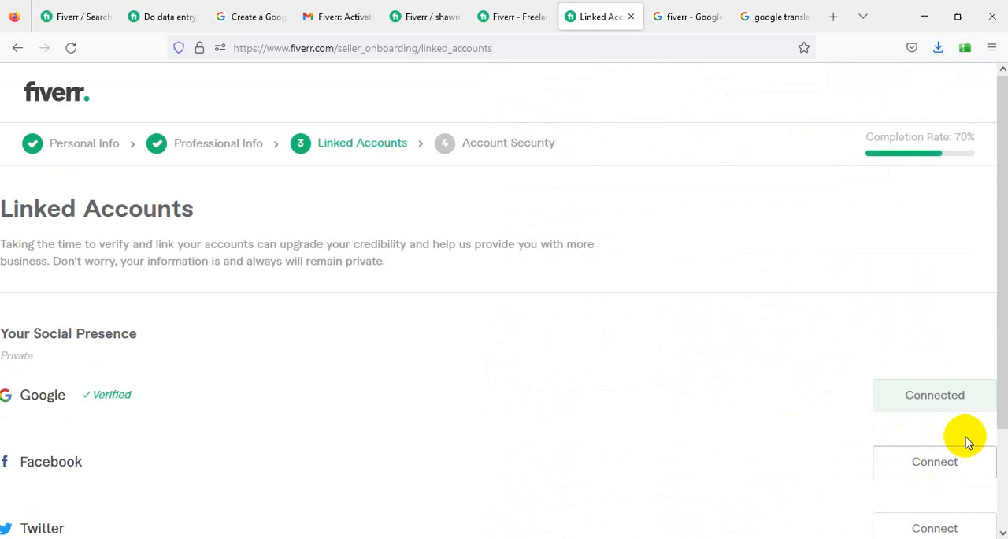
{"action": "scroll", "coordinate": [921, 370], "scroll_direction": "down", "scroll_amount": 2}
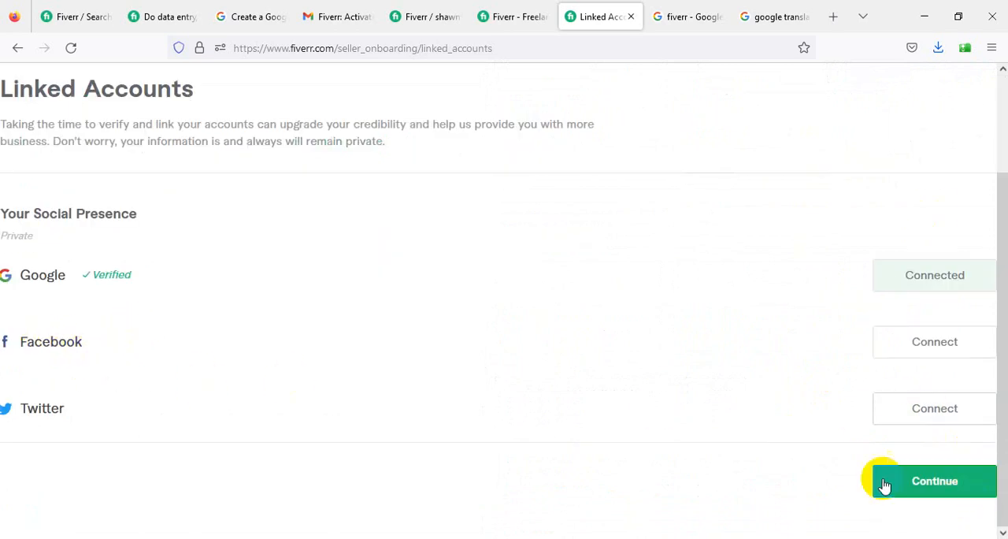
{"action": "left_click", "coordinate": [918, 487]}
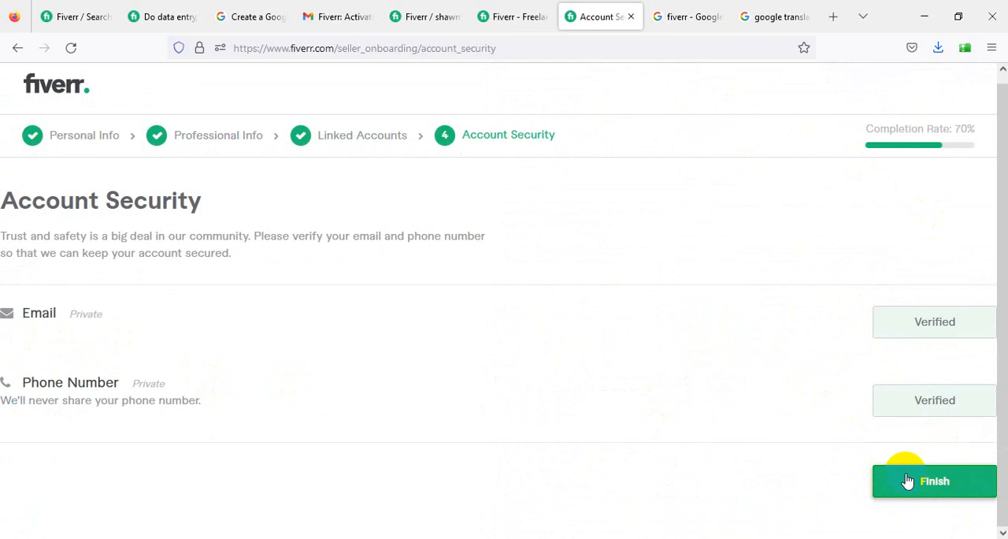
Finish the seller profile from the Account Security page and proceed to creating the first Gig
{"action": "left_click", "coordinate": [968, 488]}
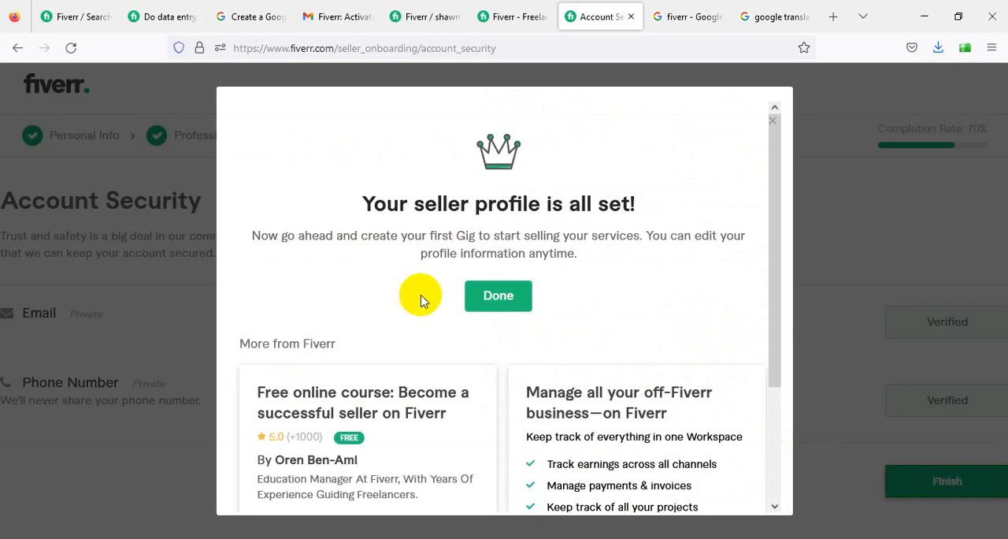
{"action": "left_click", "coordinate": [500, 307]}
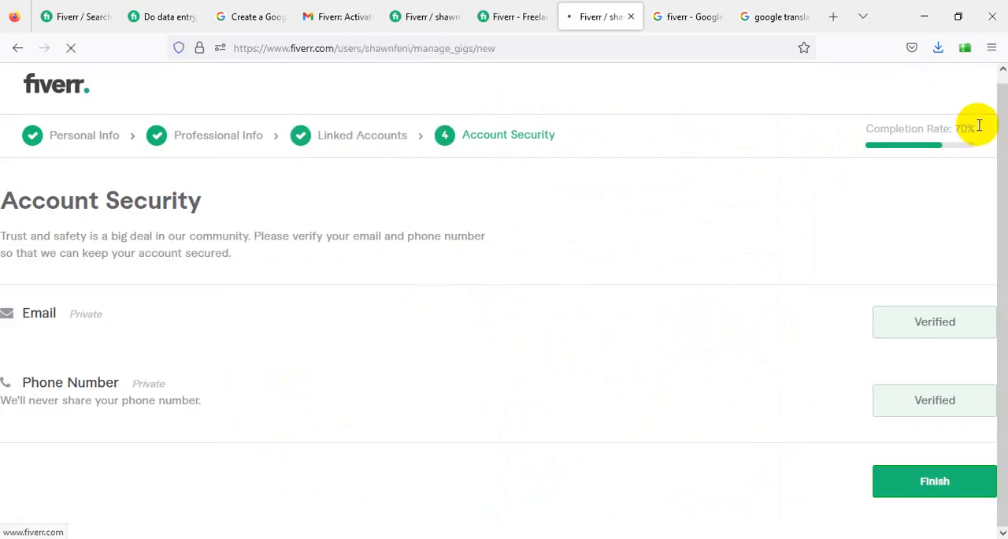
{"action": "mouse_move", "coordinate": [276, 372]}
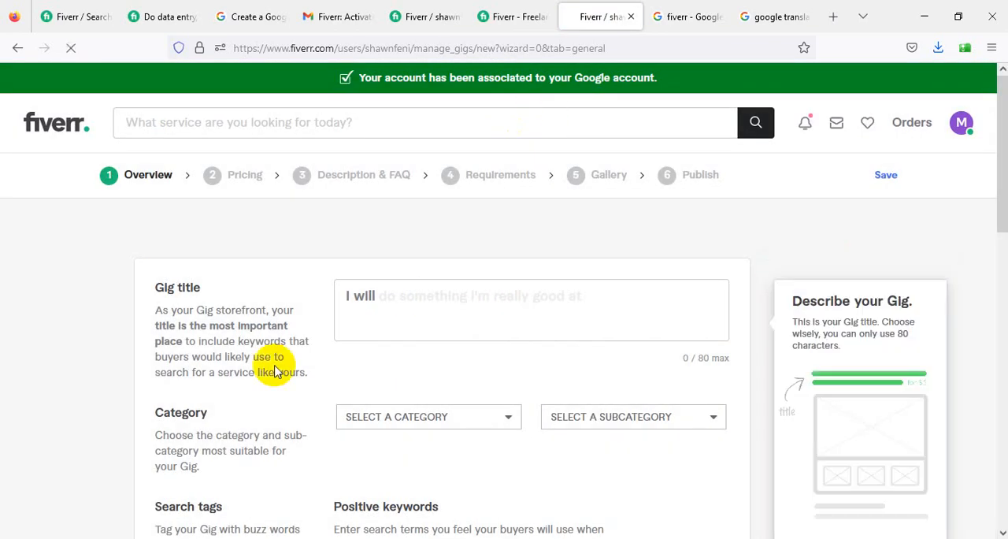